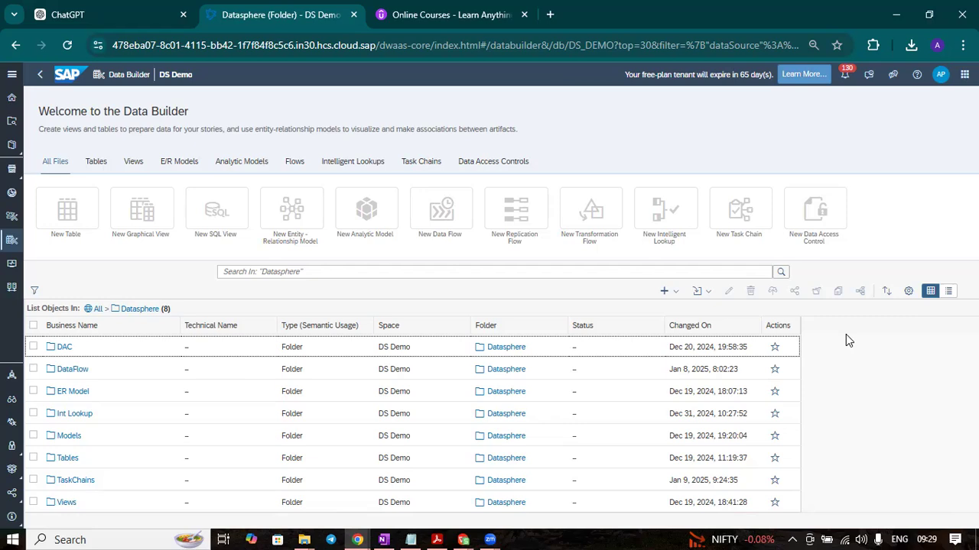
# Create a new task chain inside the TaskChains folder of the Datasphere folder
pyautogui.click(83, 482)
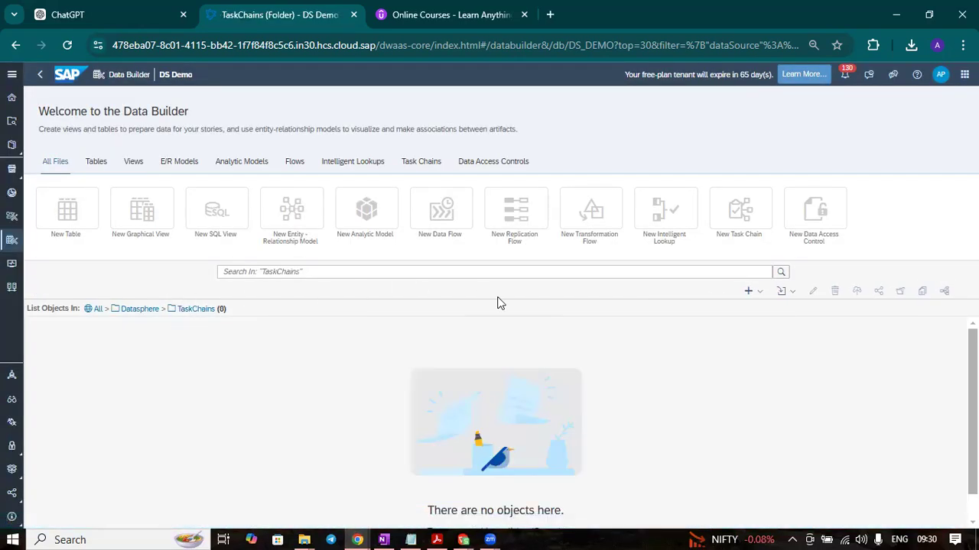
pyautogui.click(739, 218)
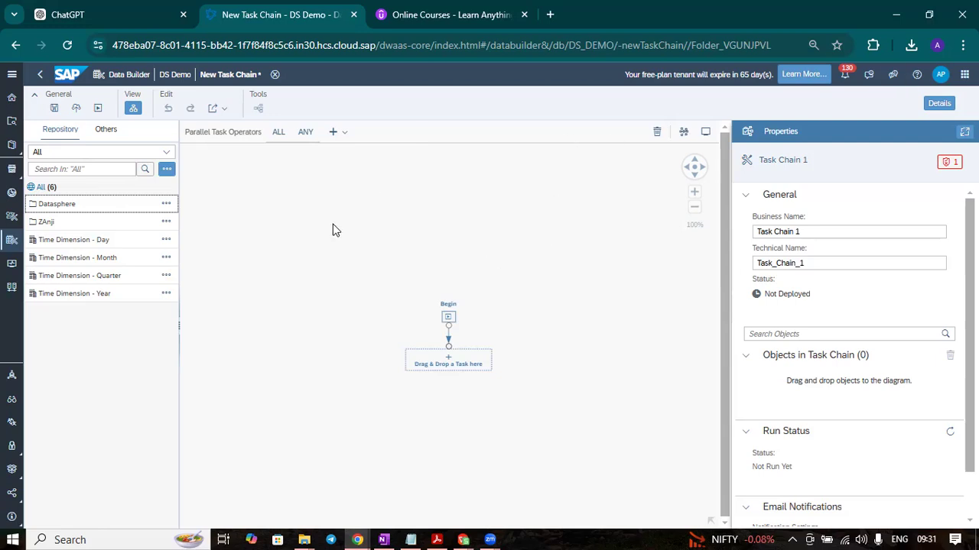
pyautogui.click(694, 168)
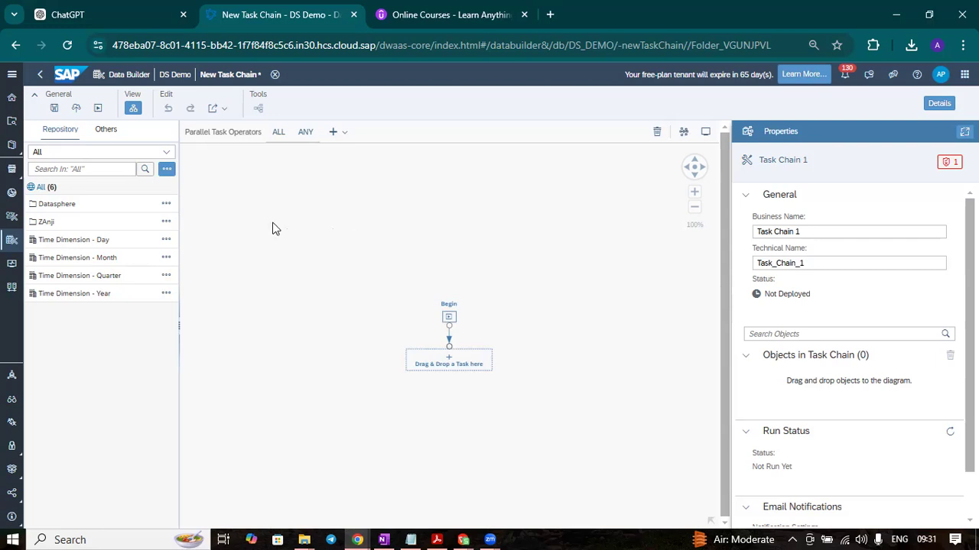
# Look through the Tables, Models, Int Lookup and Views subfolders of the Datasphere repository folder for objects usable as tasks
pyautogui.click(47, 205)
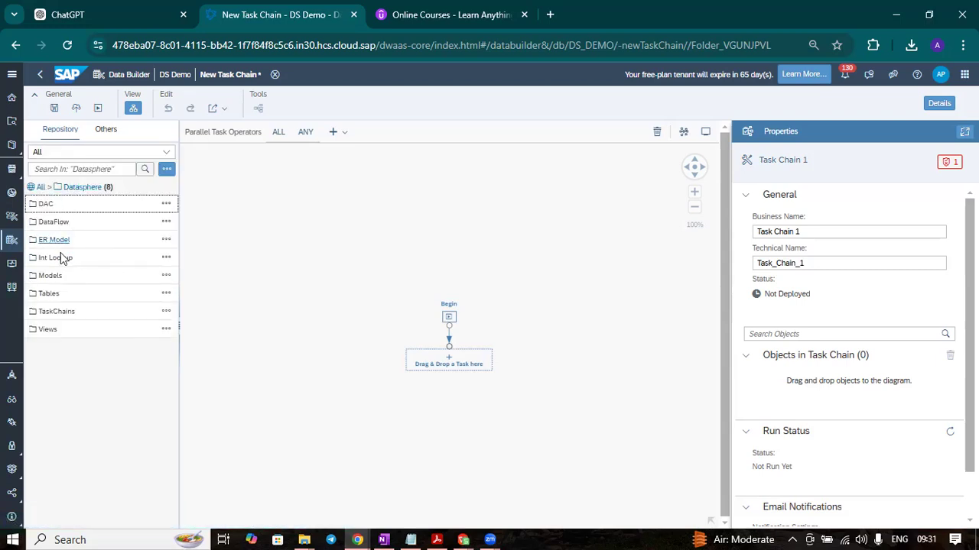
pyautogui.click(51, 294)
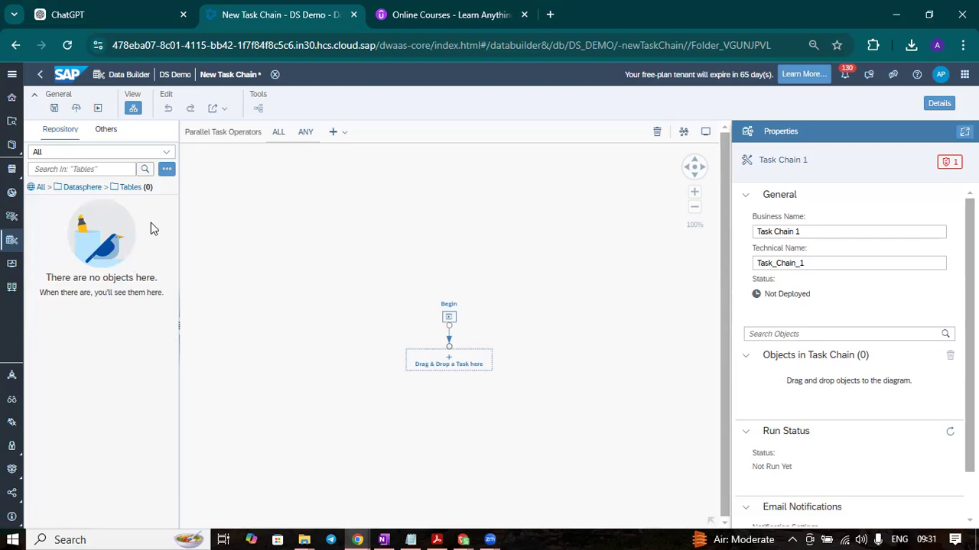
pyautogui.click(82, 188)
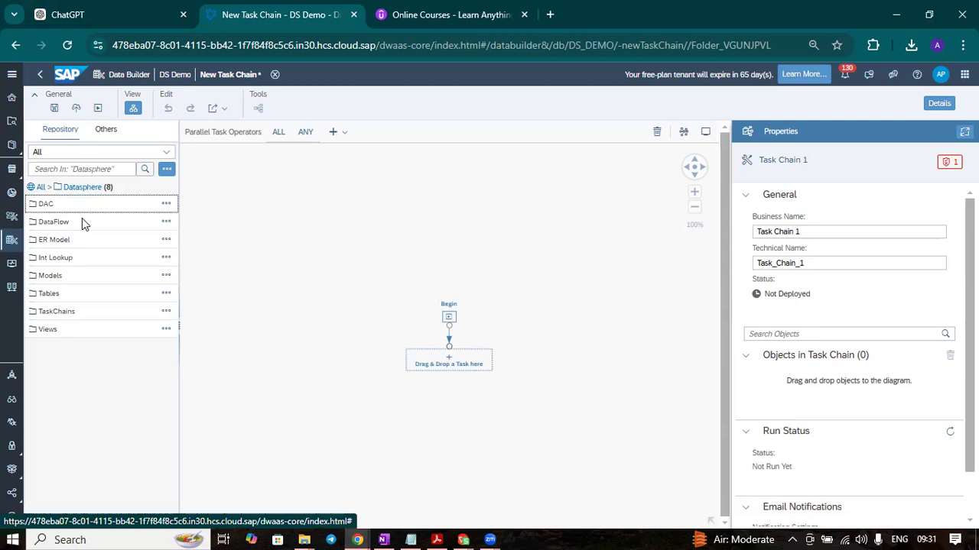
pyautogui.click(54, 280)
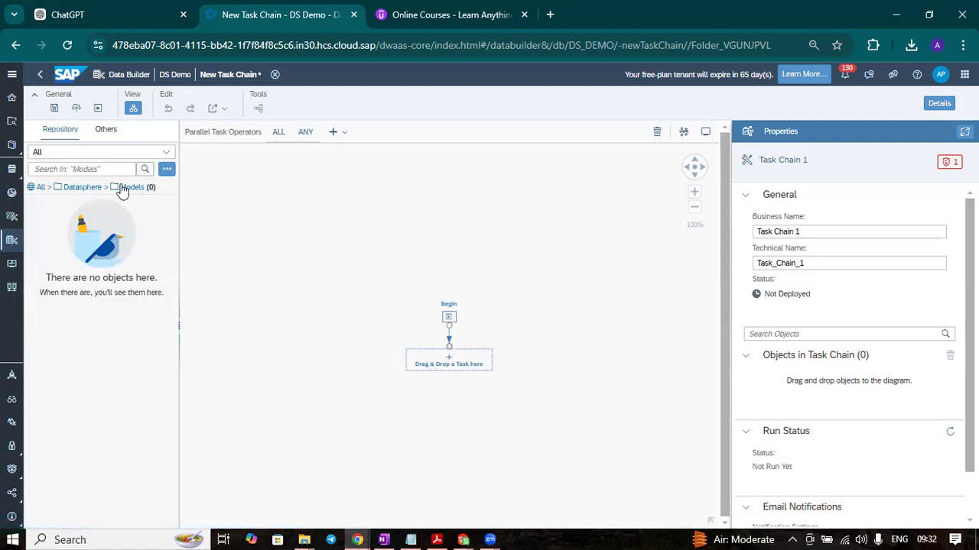
pyautogui.click(86, 192)
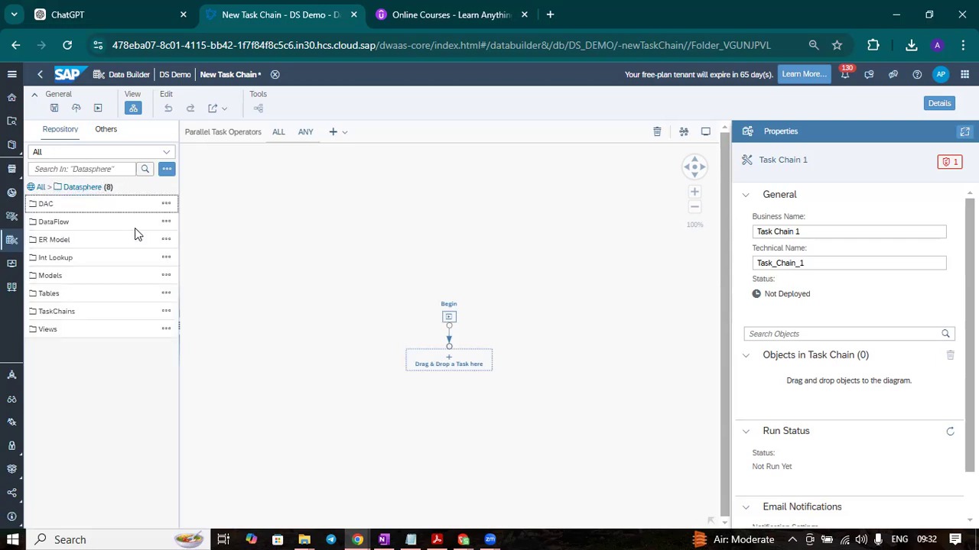
pyautogui.click(53, 260)
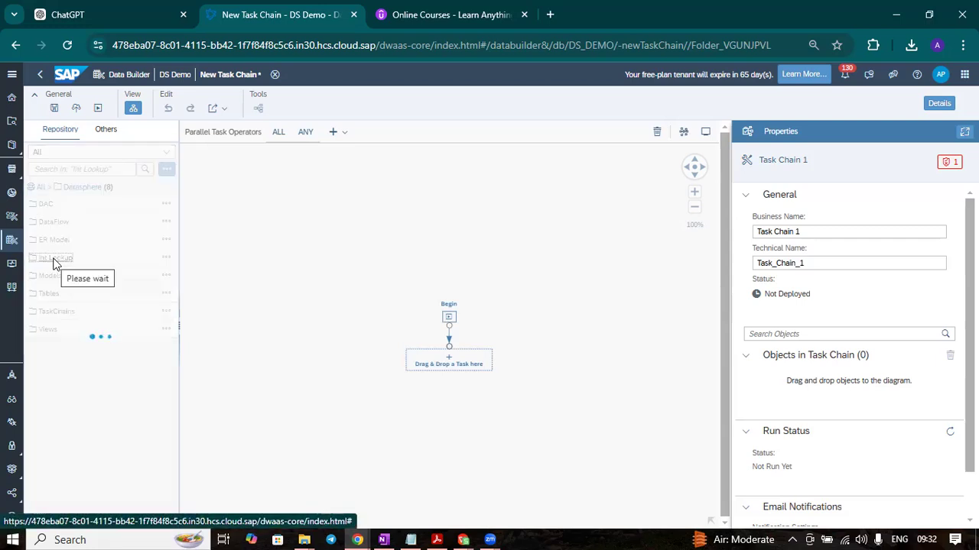
pyautogui.click(90, 186)
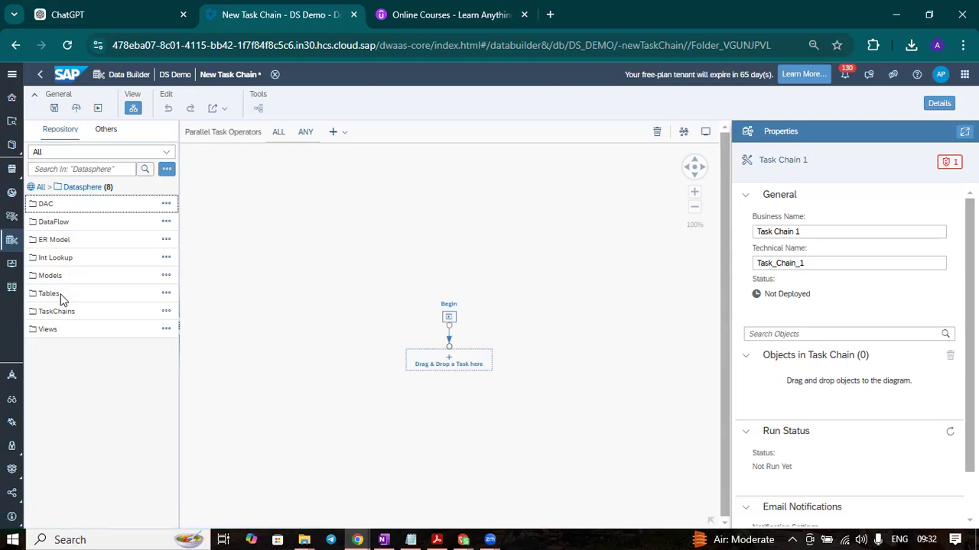
pyautogui.click(47, 329)
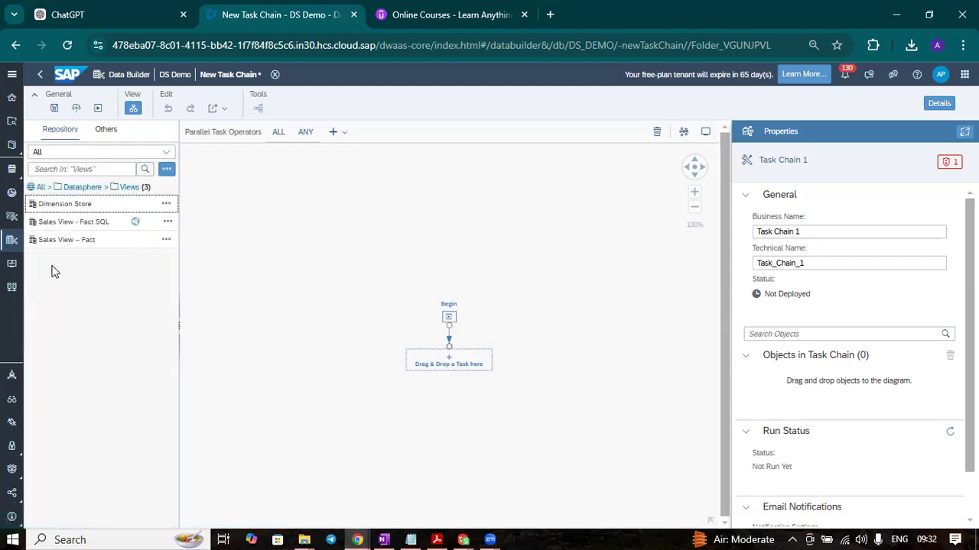
pyautogui.click(84, 187)
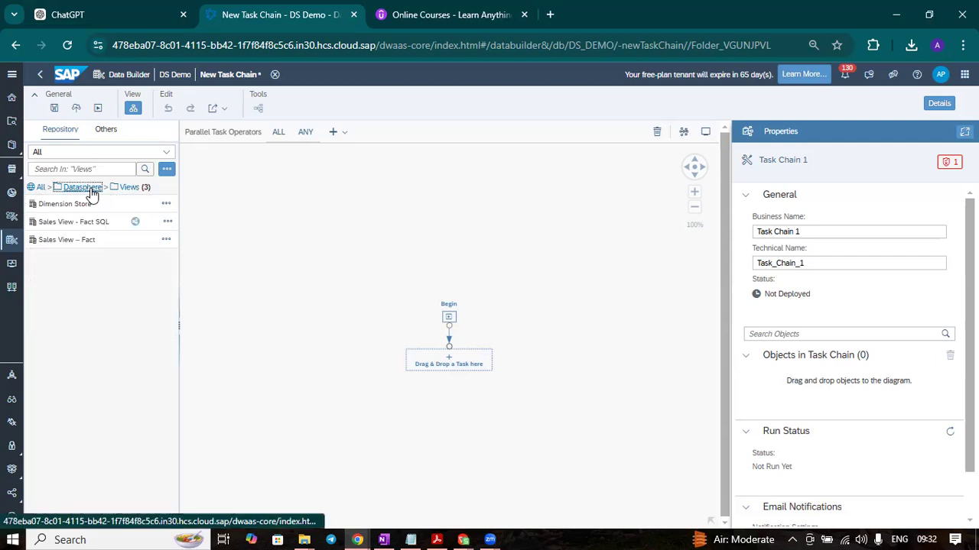
pyautogui.click(44, 189)
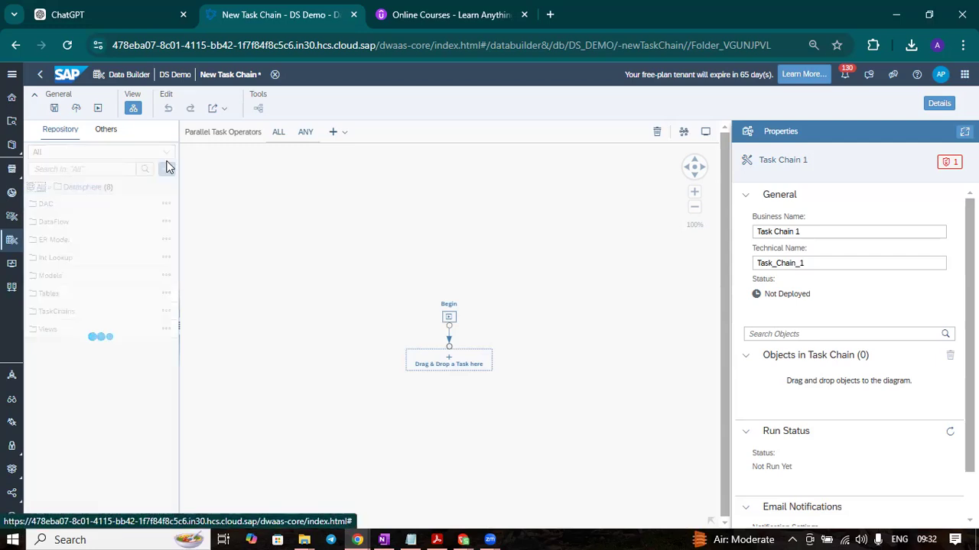
# Filter the repository to My Objects and add Sales Data Flow as the first task after Begin
pyautogui.click(99, 152)
pyautogui.click(94, 202)
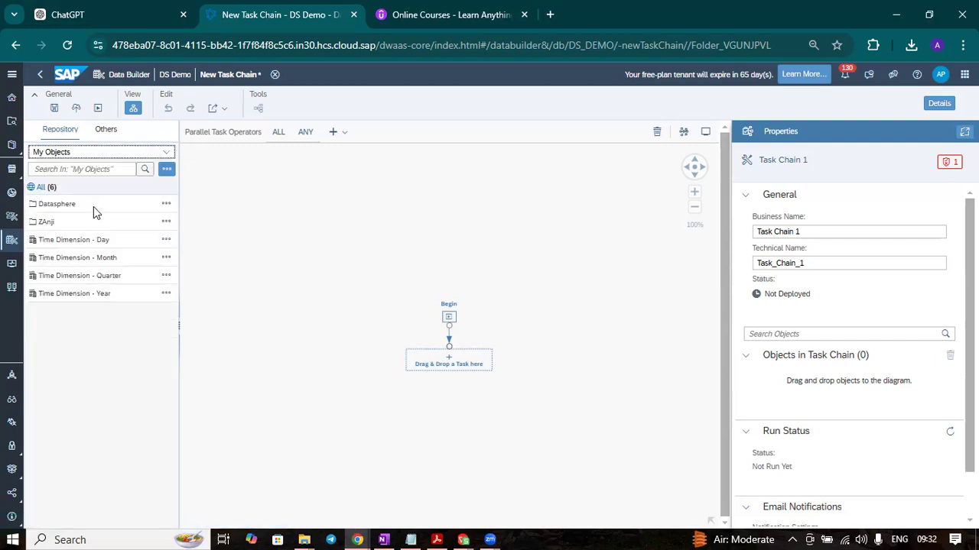
pyautogui.click(101, 474)
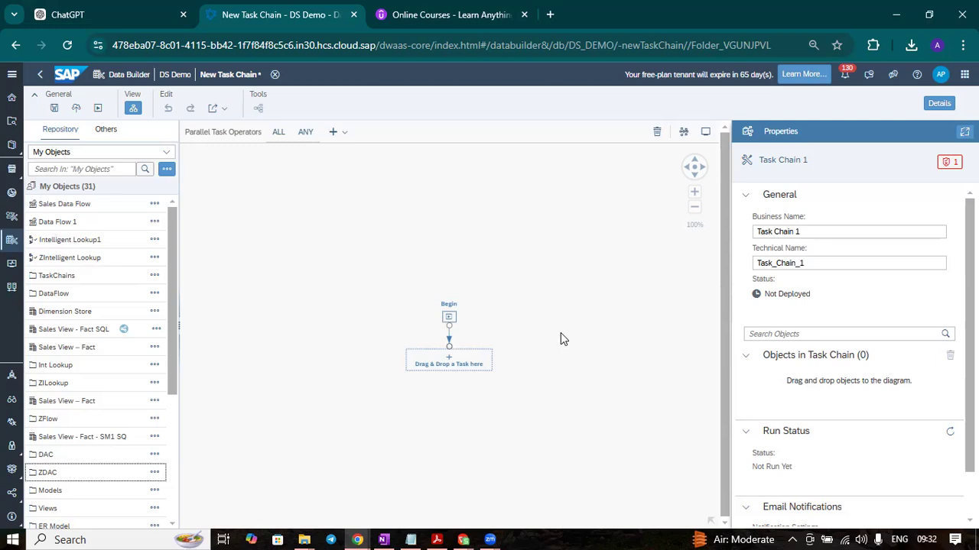
pyautogui.scroll(-3, 92, 380)
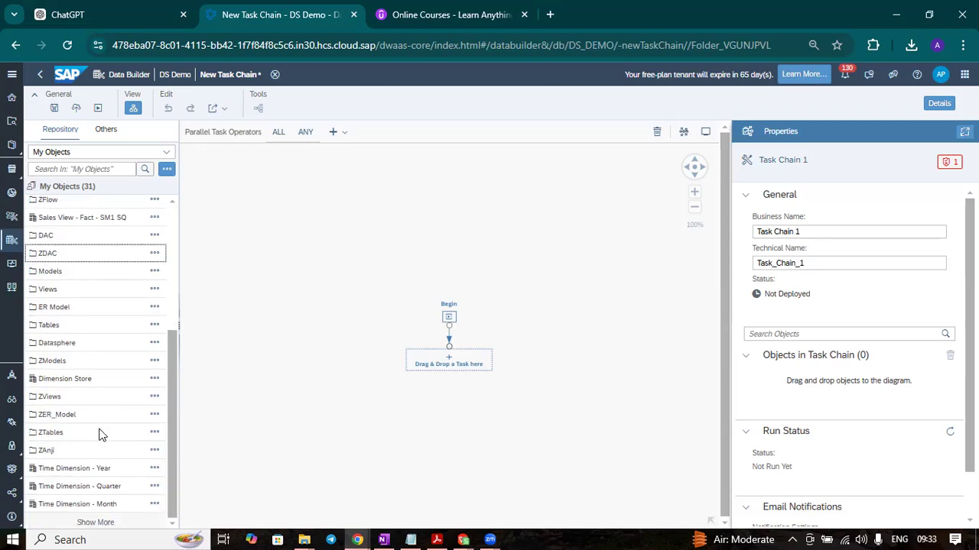
pyautogui.scroll(3, 175, 219)
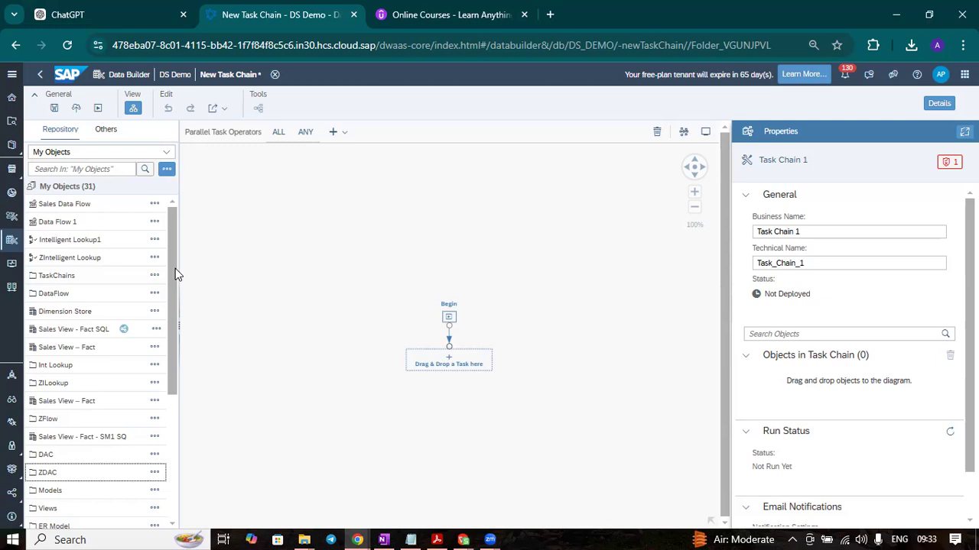
pyautogui.scroll(-3, 175, 268)
pyautogui.scroll(3, 175, 268)
pyautogui.moveTo(102, 208); pyautogui.dragTo(539, 334)
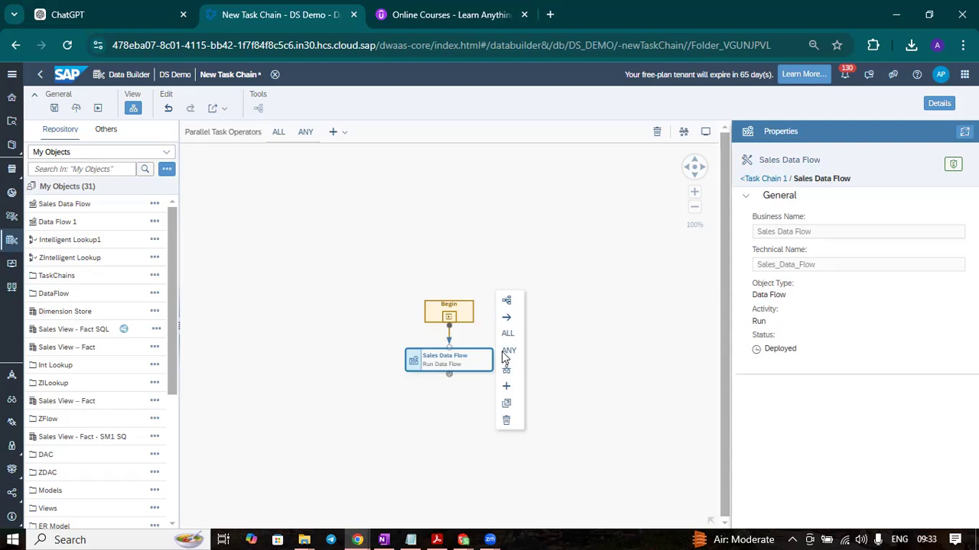
pyautogui.click(465, 443)
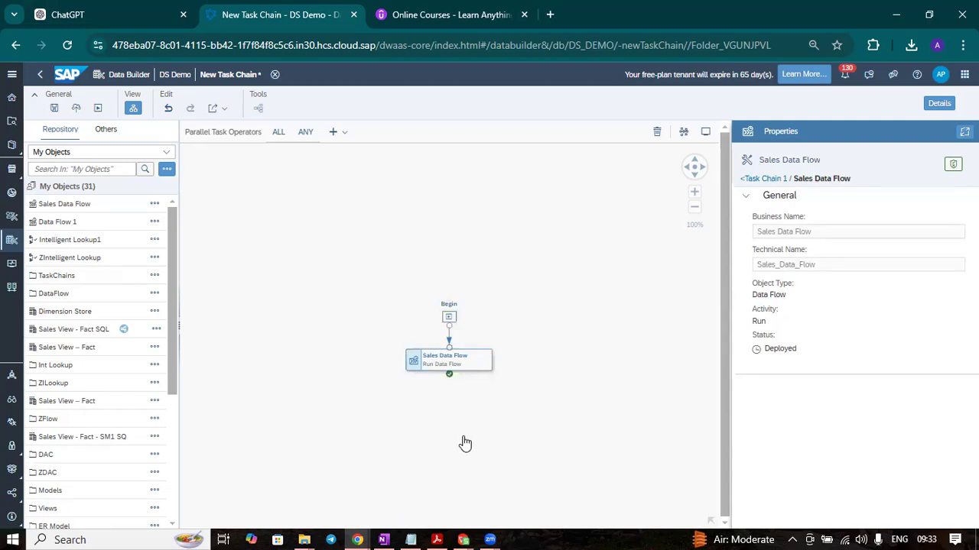
# Add a placeholder after Sales Data Flow and fill it with the Dimension Store view
pyautogui.click(474, 369)
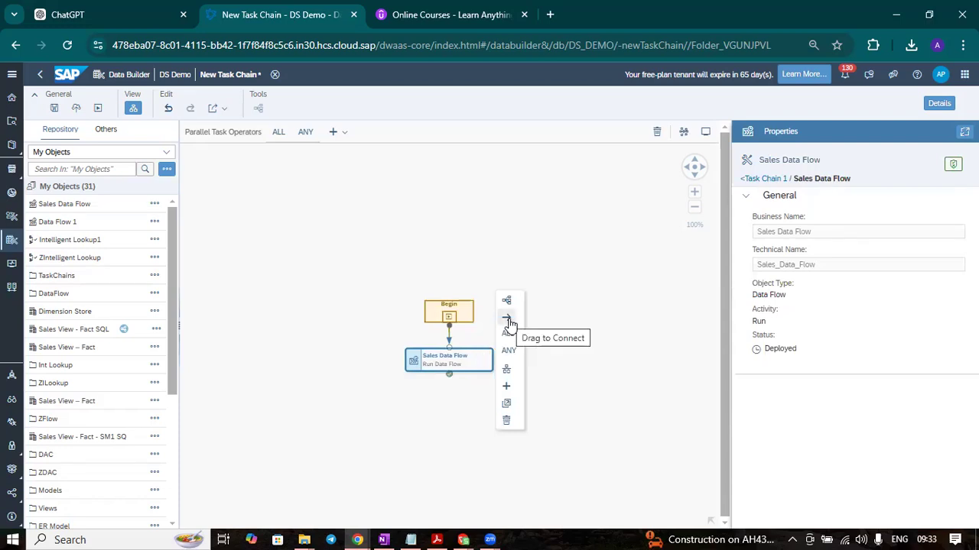
pyautogui.click(507, 389)
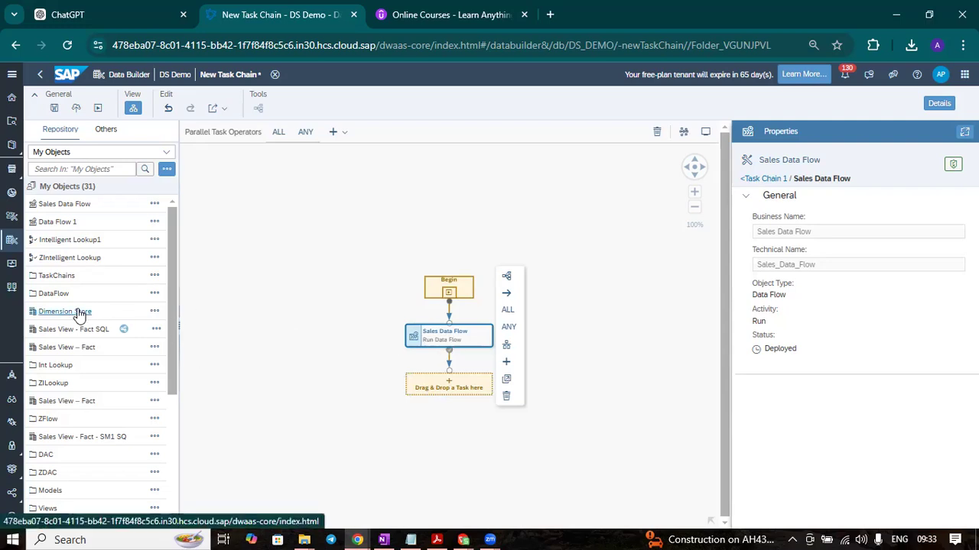
pyautogui.click(112, 310)
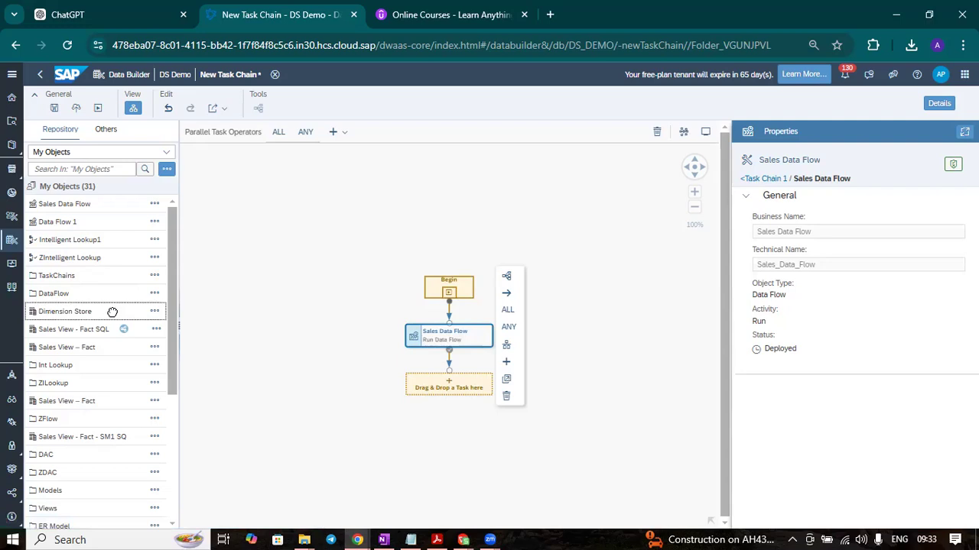
pyautogui.moveTo(112, 312); pyautogui.dragTo(438, 386)
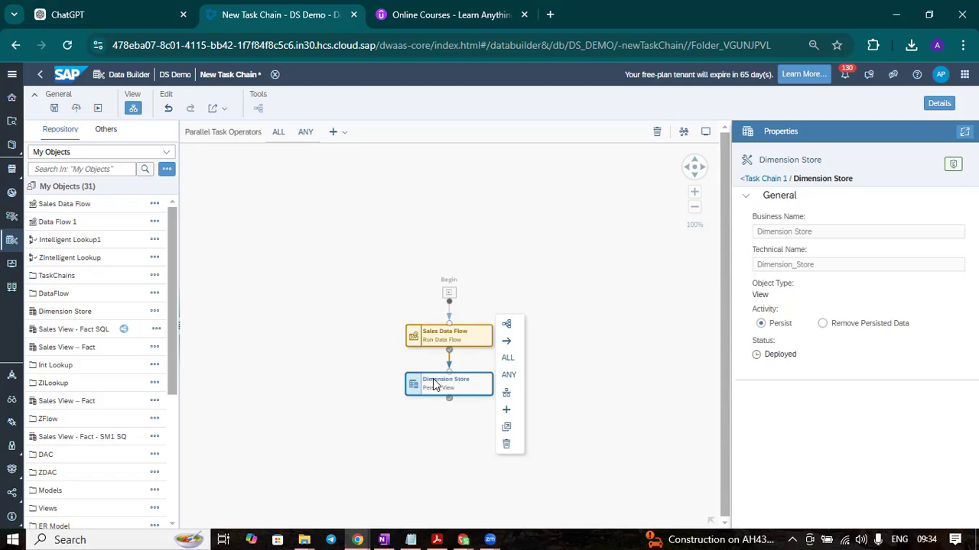
pyautogui.click(279, 393)
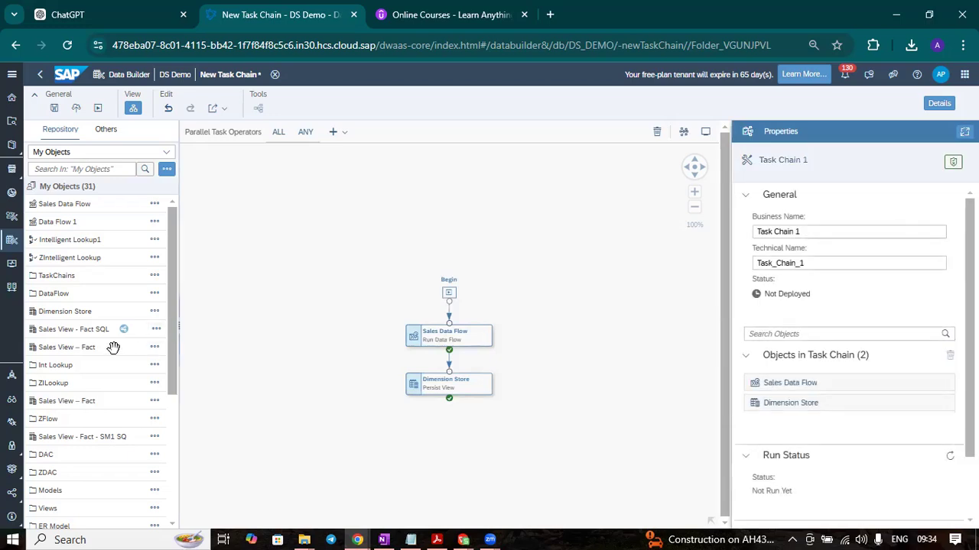
# Add the Sales View – Fact view in a new placeholder after Dimension Store and check the task properties
pyautogui.click(457, 391)
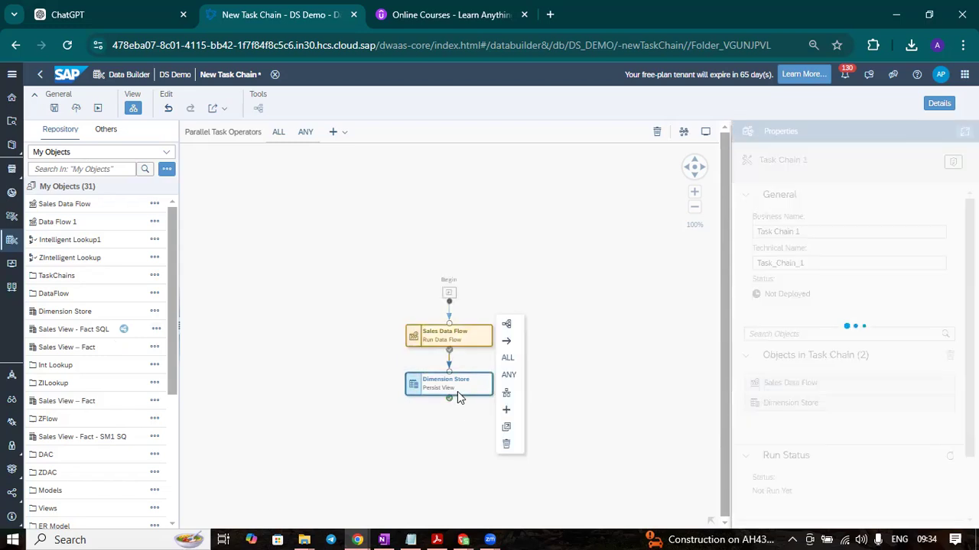
pyautogui.click(506, 414)
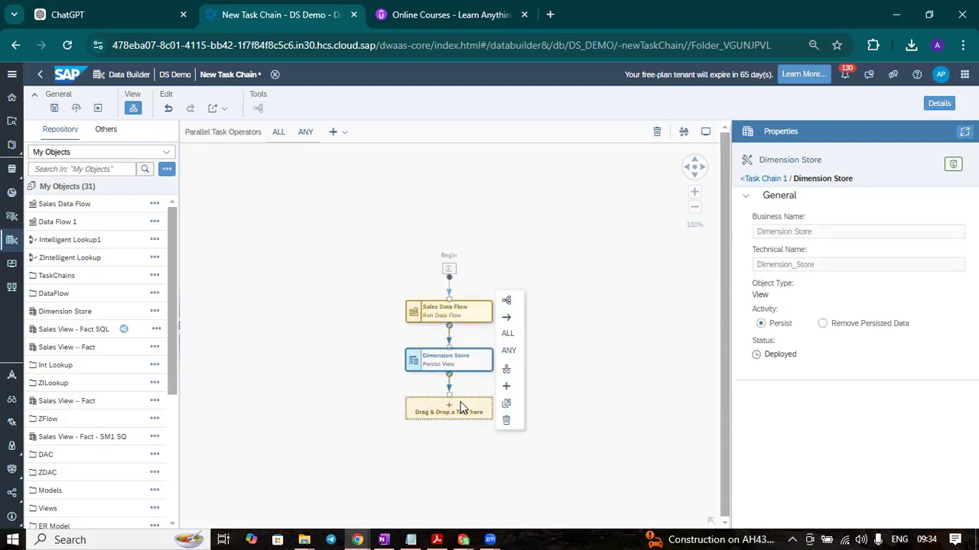
pyautogui.moveTo(103, 348); pyautogui.dragTo(443, 413)
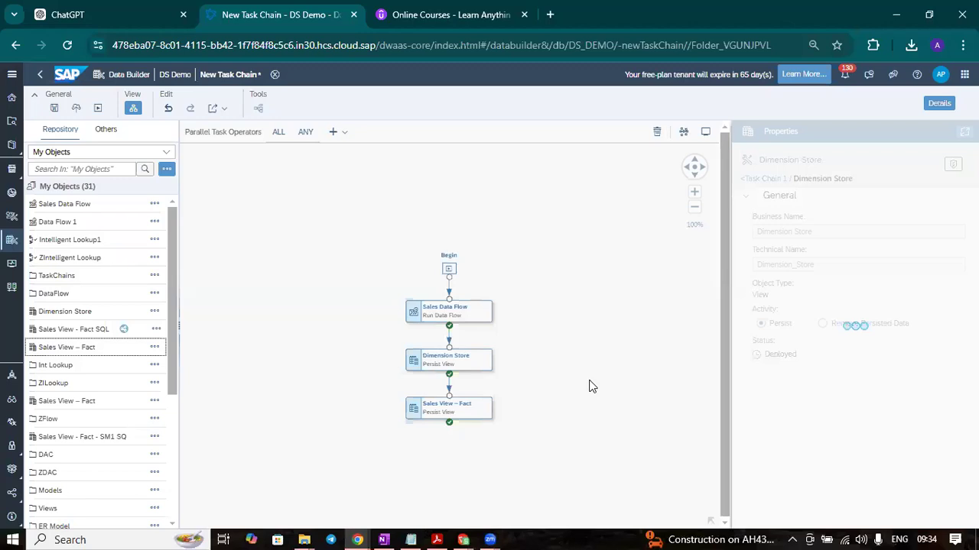
pyautogui.click(442, 404)
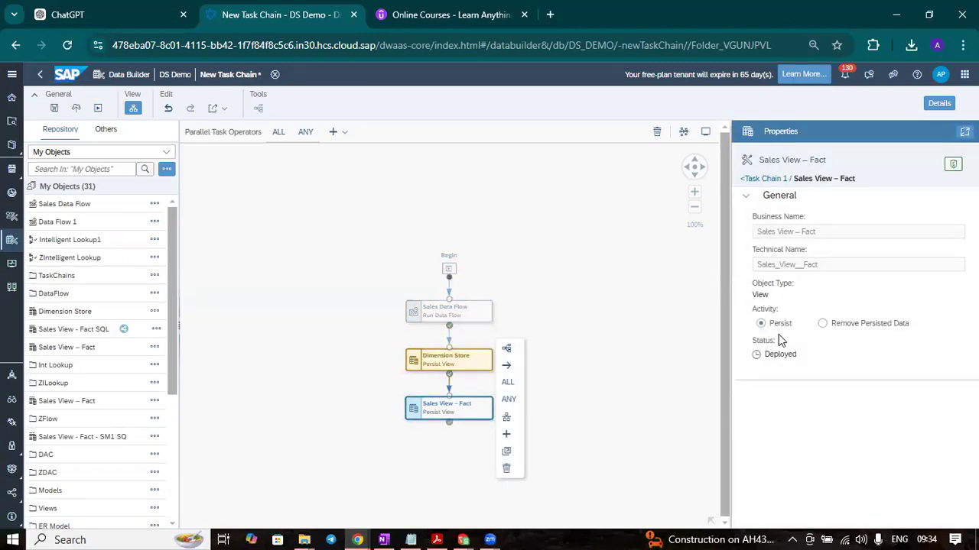
pyautogui.click(583, 308)
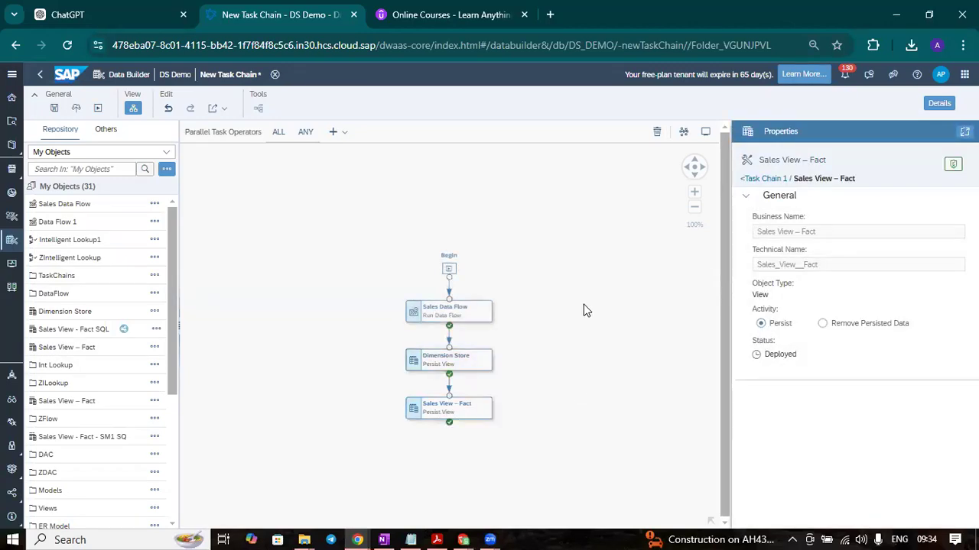
pyautogui.click(462, 311)
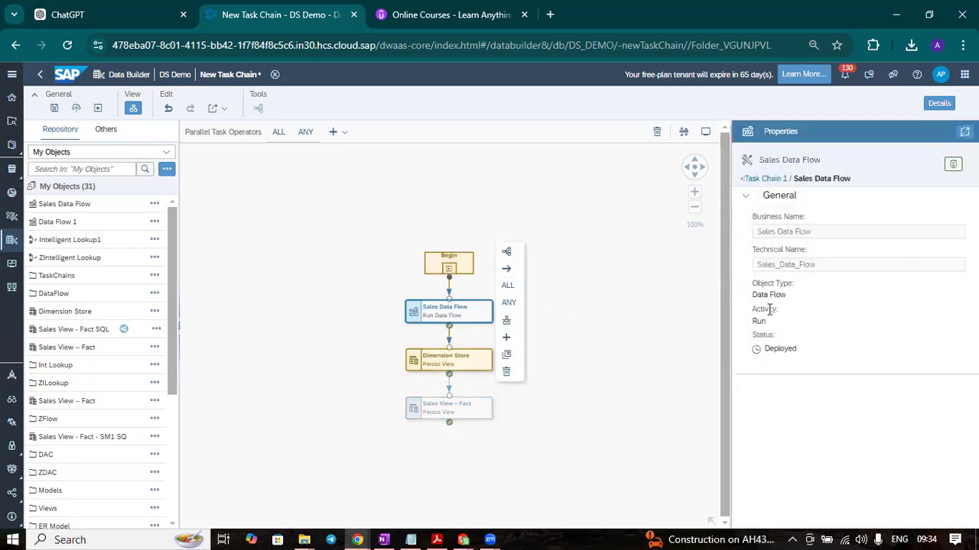
pyautogui.click(587, 330)
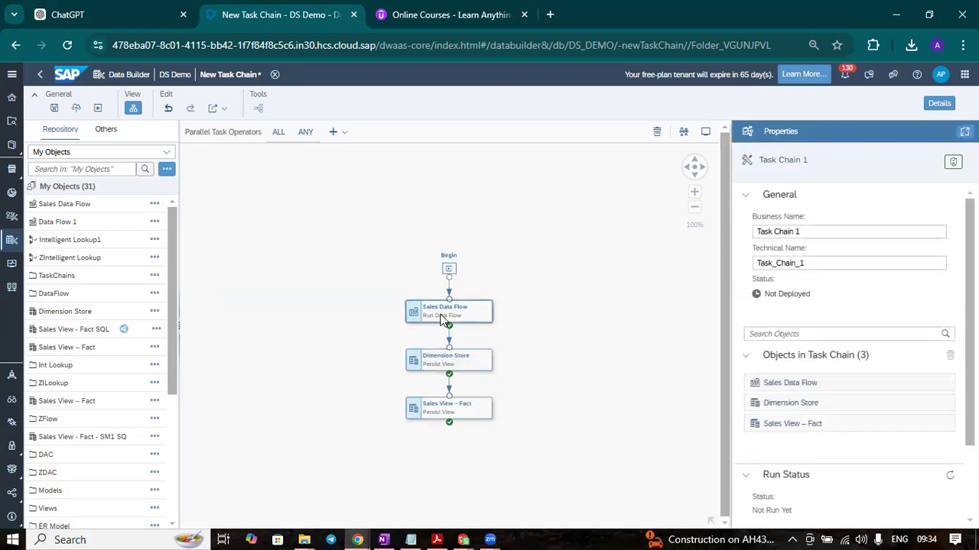
# Add a parallel placeholder after Sales Data Flow, and delete the Sales Data Flow task from the chain
pyautogui.click(471, 317)
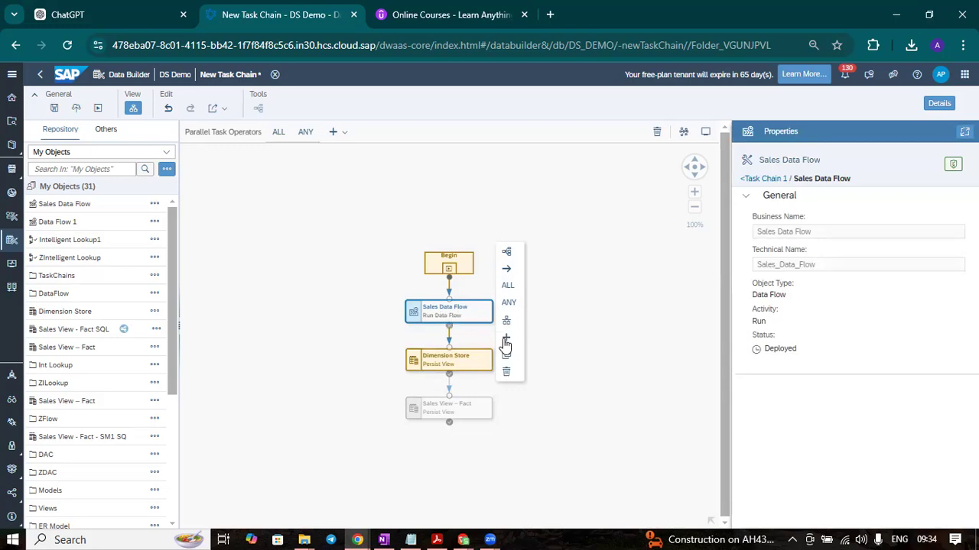
pyautogui.click(507, 340)
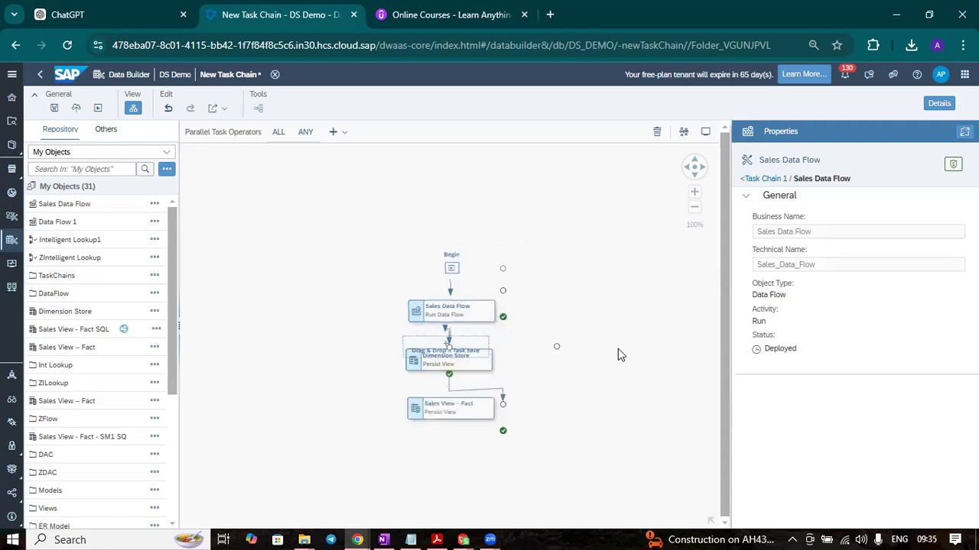
pyautogui.click(581, 360)
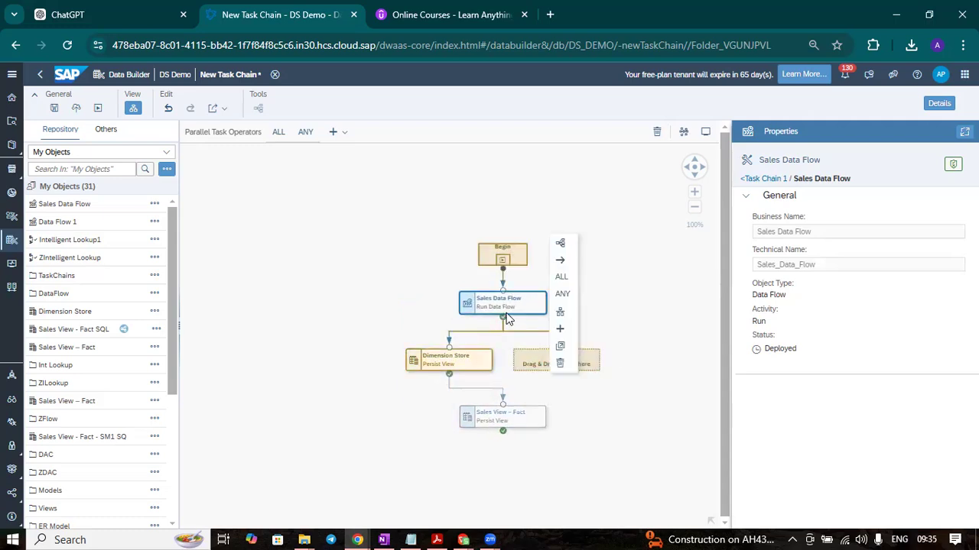
pyautogui.click(560, 363)
pyautogui.click(560, 345)
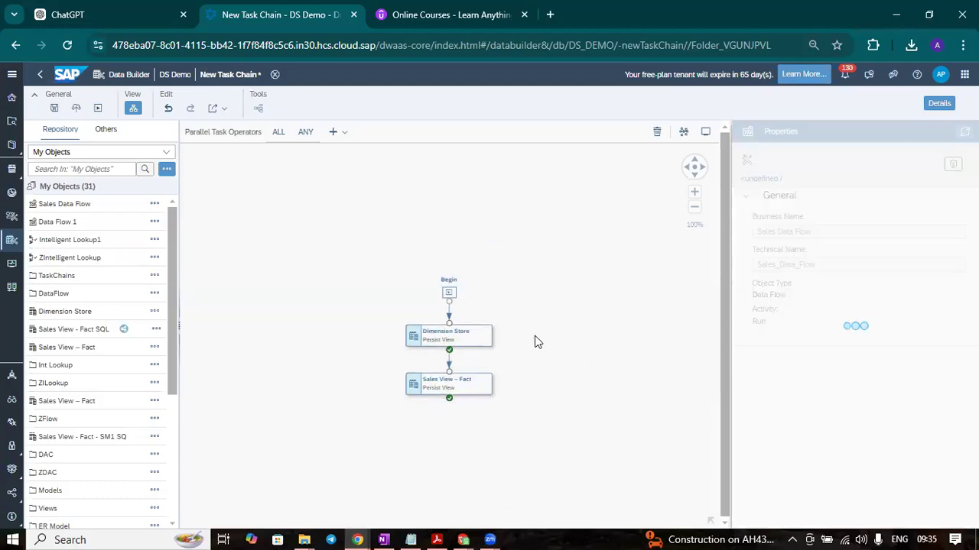
# Undo the deletion of the Sales Data Flow task and the addition of the parallel placeholder
pyautogui.click(167, 109)
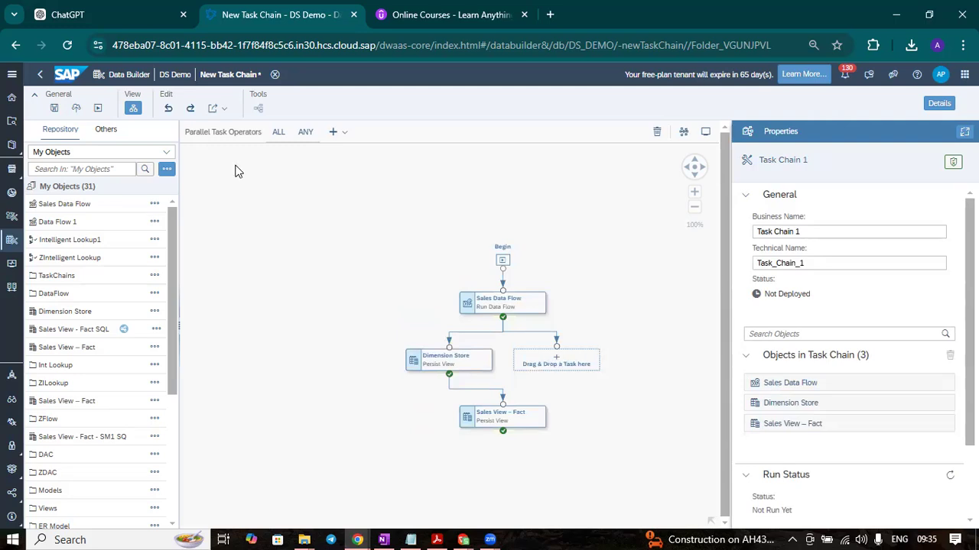
pyautogui.click(169, 111)
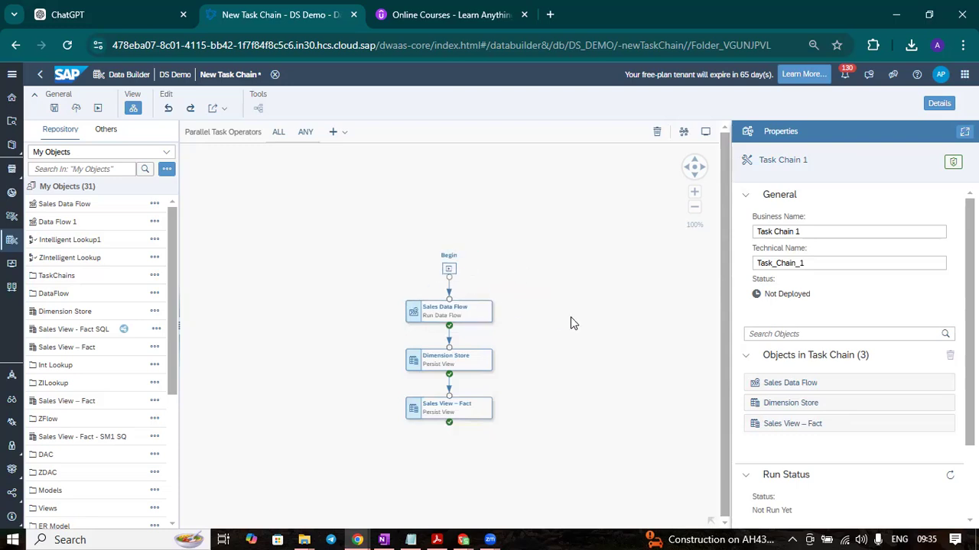
pyautogui.click(448, 269)
pyautogui.click(458, 311)
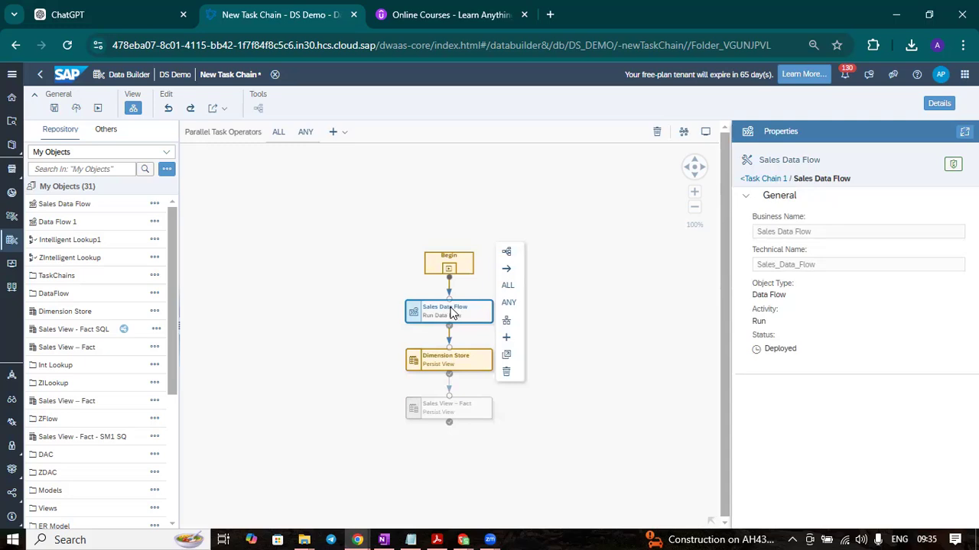
pyautogui.click(506, 339)
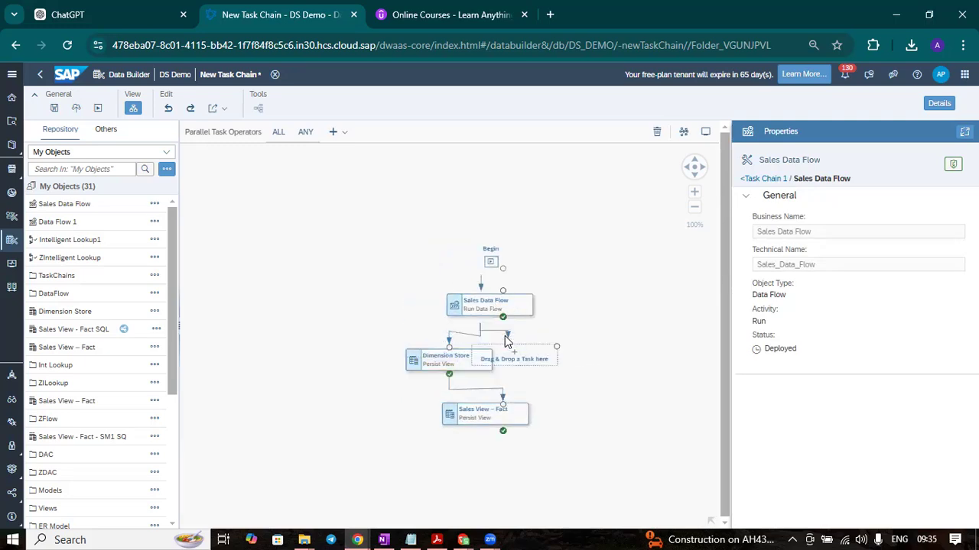
pyautogui.click(168, 108)
pyautogui.click(505, 201)
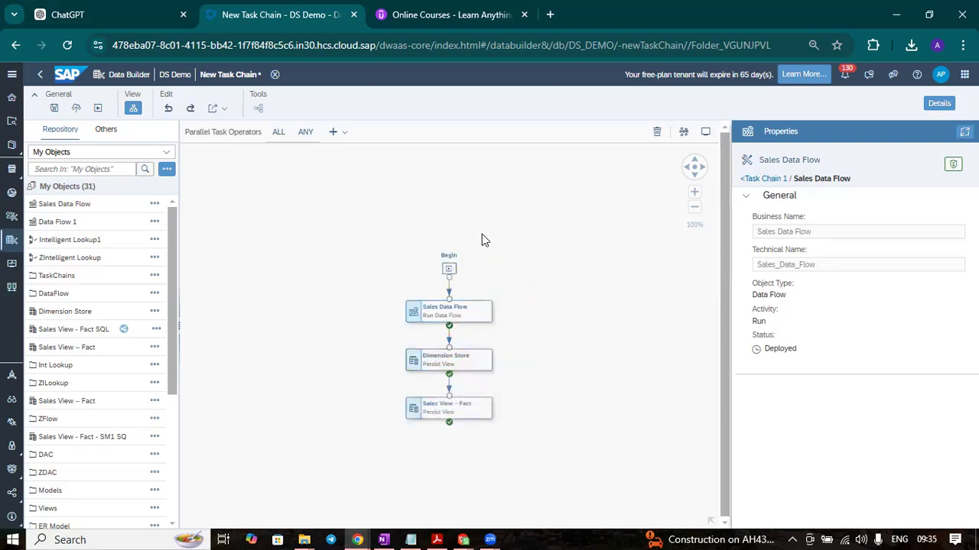
# Add a placeholder after Sales Data Flow as a branch parallel to Dimension Store
pyautogui.click(450, 274)
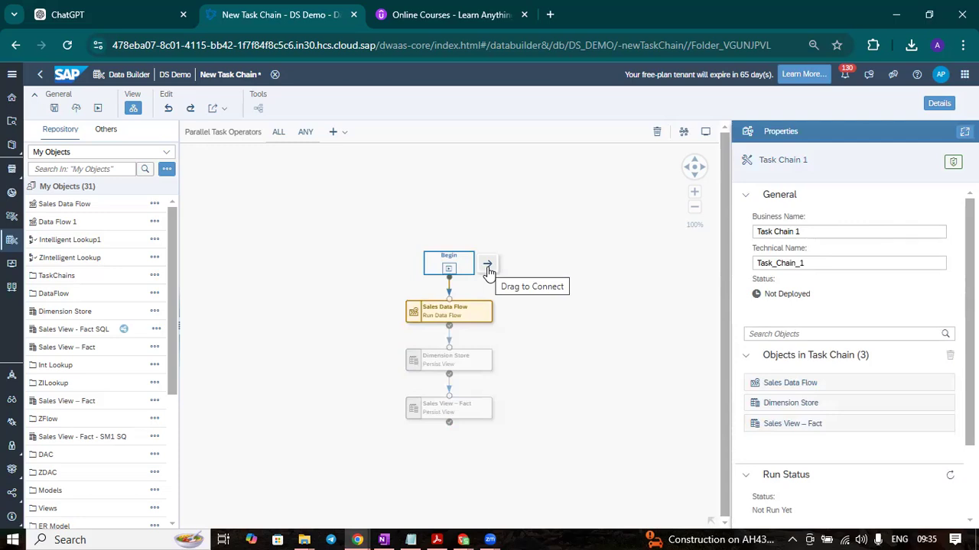
pyautogui.click(558, 247)
pyautogui.click(476, 301)
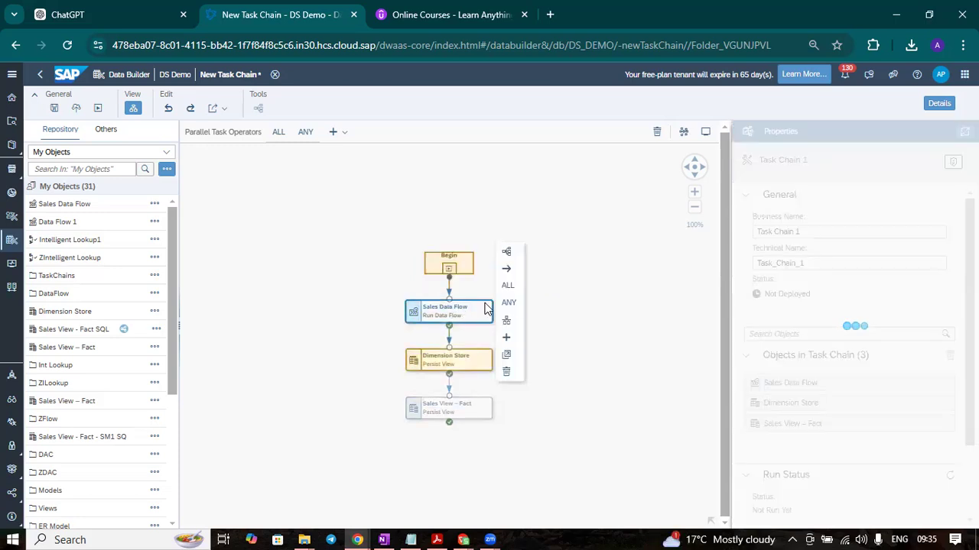
pyautogui.click(507, 338)
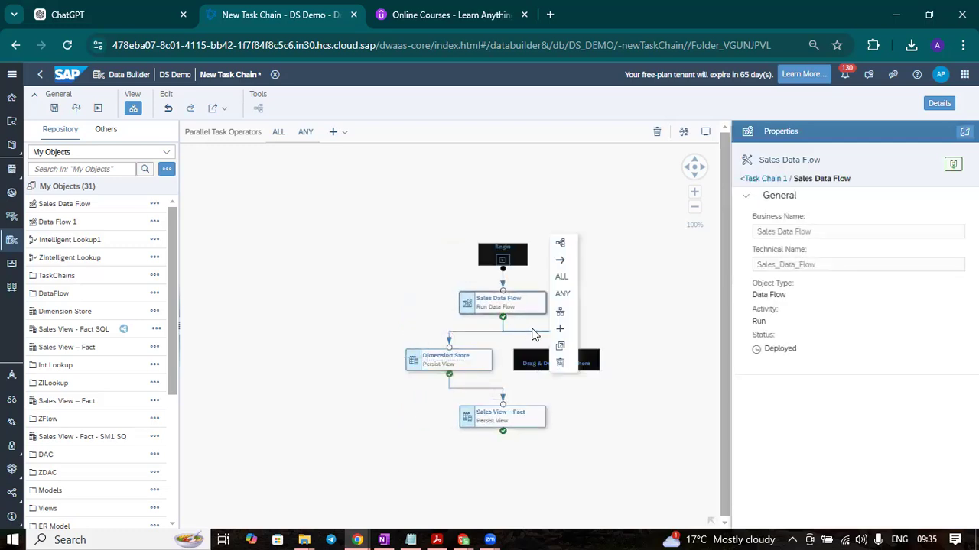
pyautogui.click(535, 331)
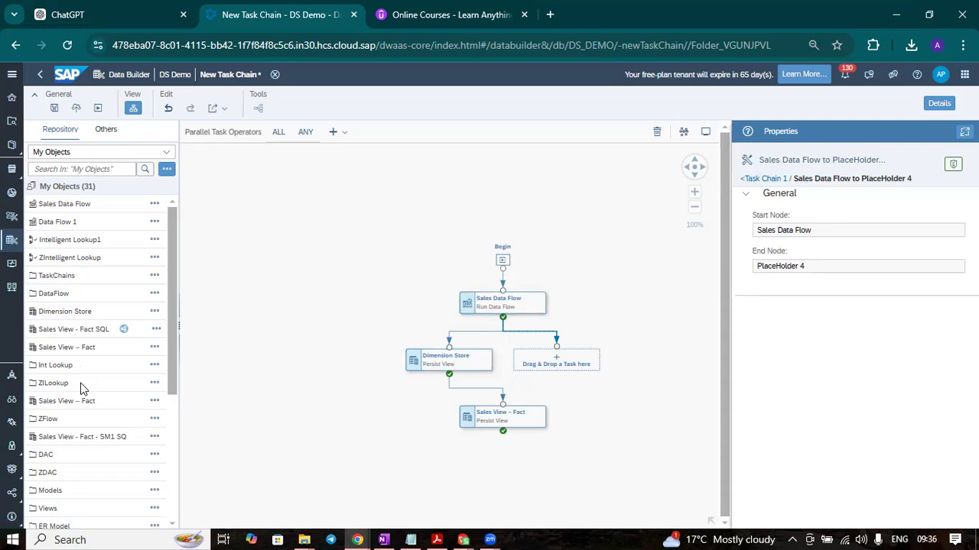
# Fill the parallel placeholder with Data Flow 1 from the repository and auto-arrange the task chain diagram
pyautogui.scroll(-1, 82, 389)
pyautogui.scroll(-2, 82, 389)
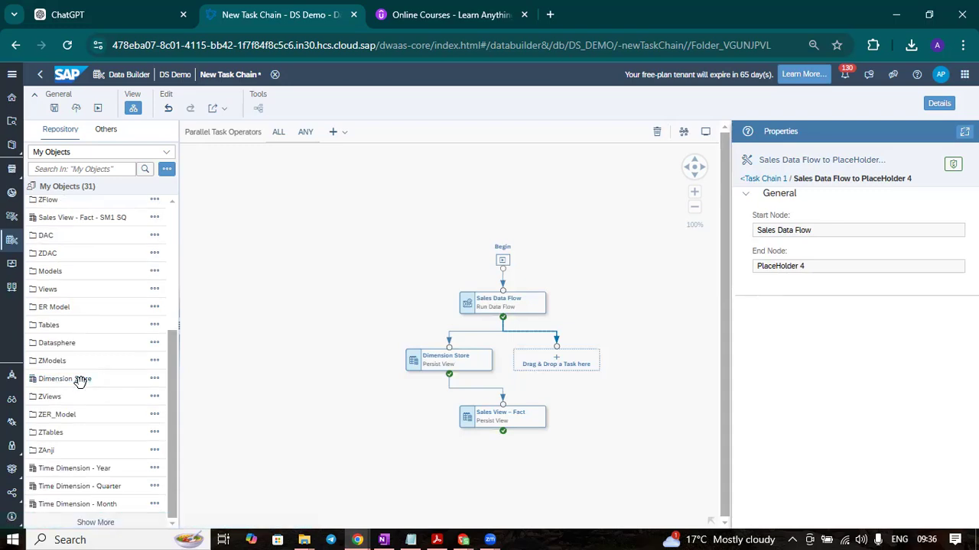
pyautogui.scroll(3, 80, 381)
pyautogui.scroll(-1, 80, 383)
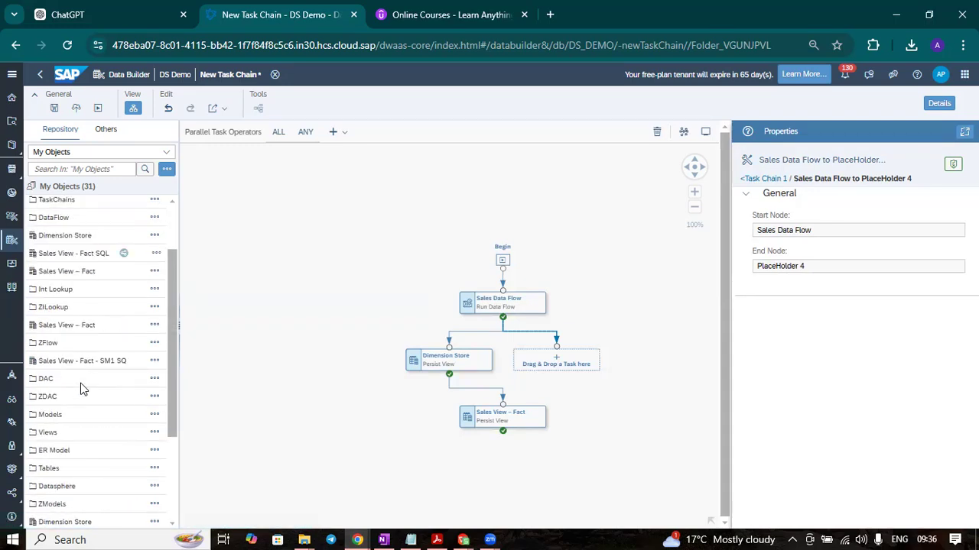
pyautogui.scroll(-1, 82, 390)
pyautogui.scroll(-1, 82, 390)
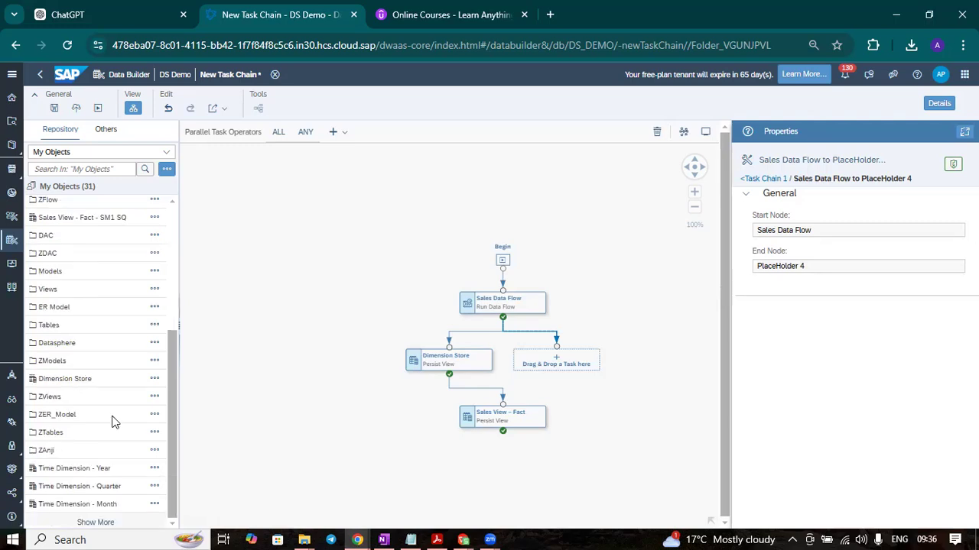
pyautogui.scroll(1, 90, 437)
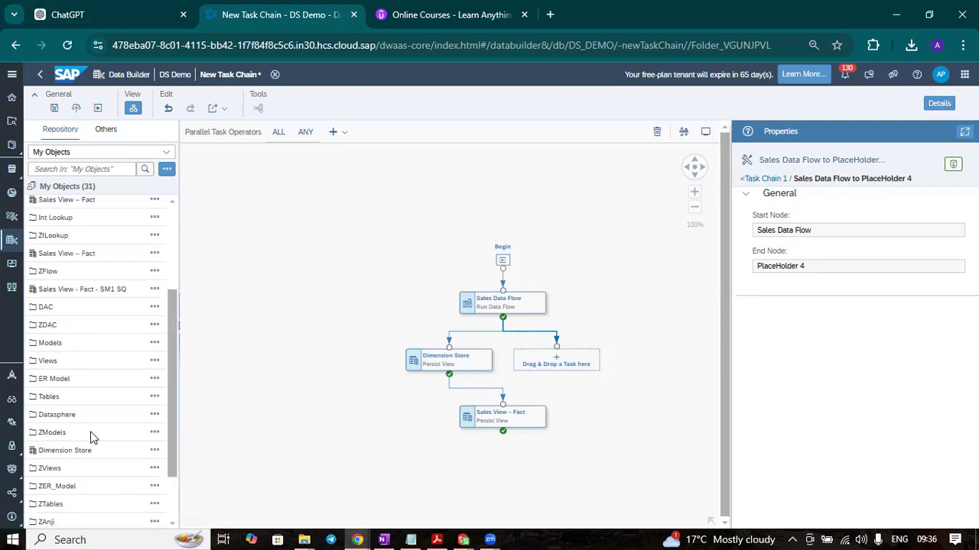
pyautogui.scroll(2, 90, 437)
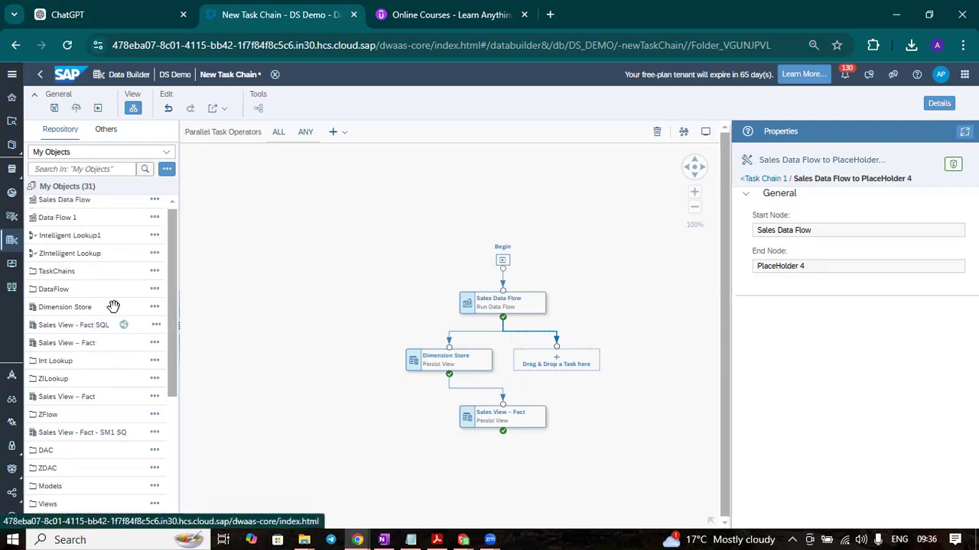
pyautogui.moveTo(118, 218); pyautogui.dragTo(559, 356)
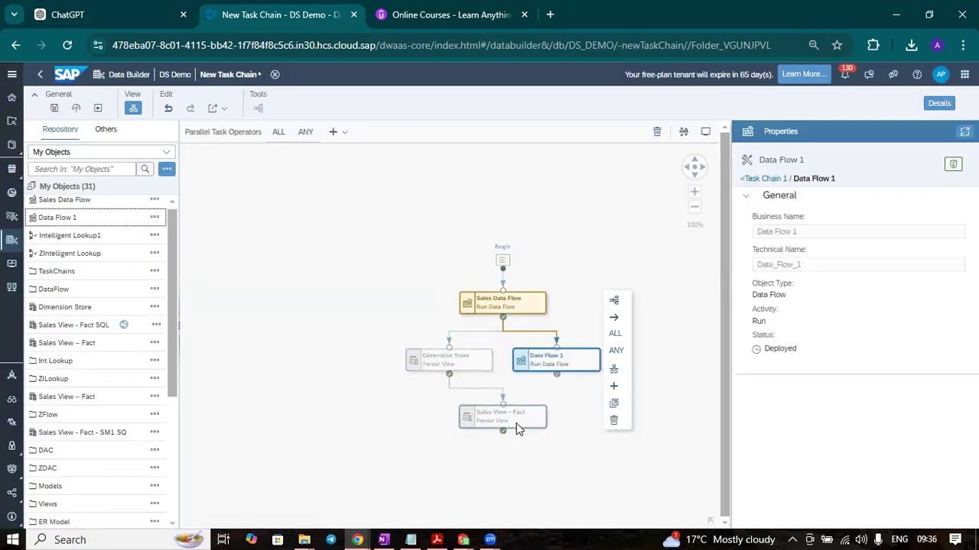
pyautogui.click(683, 132)
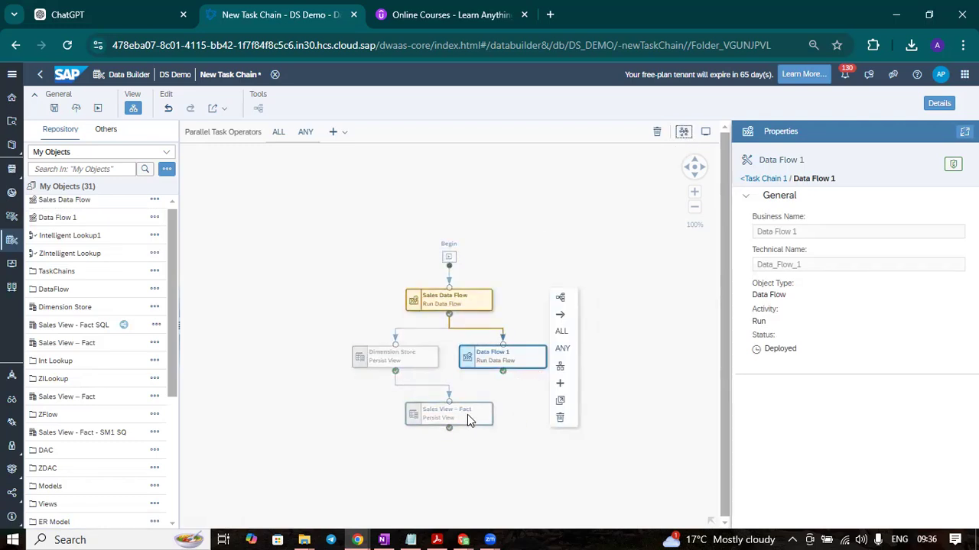
pyautogui.click(568, 250)
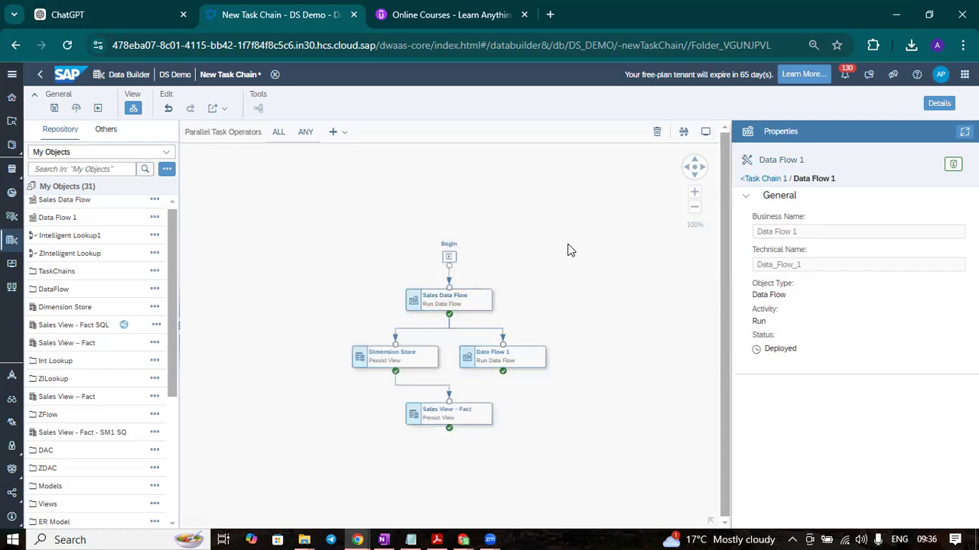
# Delete the Sales View – Fact task that follows Dimension Store from the task chain
pyautogui.click(528, 364)
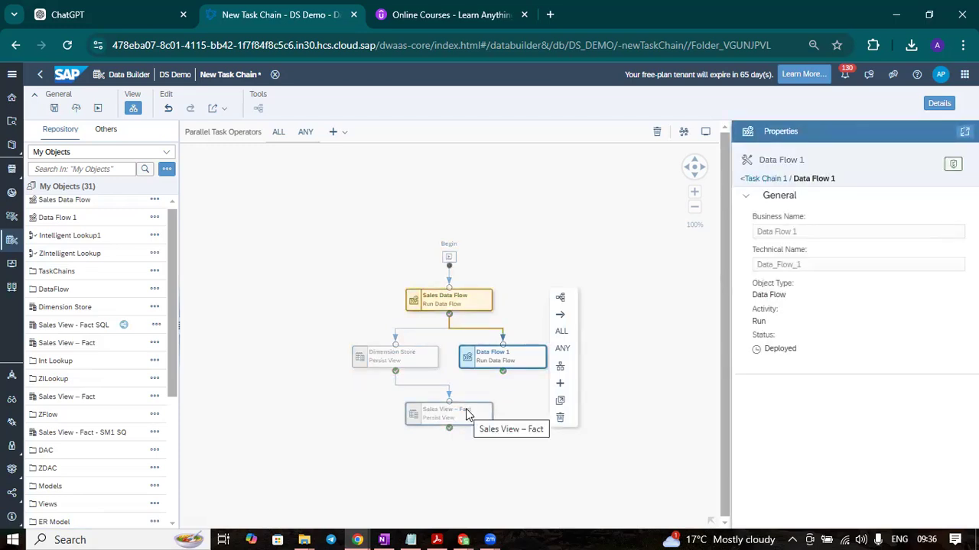
pyautogui.click(483, 361)
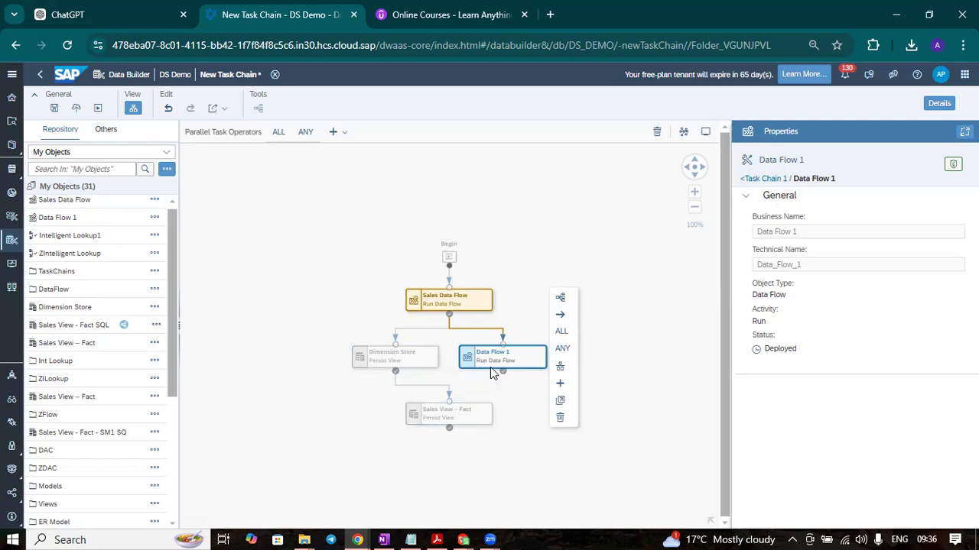
pyautogui.click(510, 377)
pyautogui.click(510, 365)
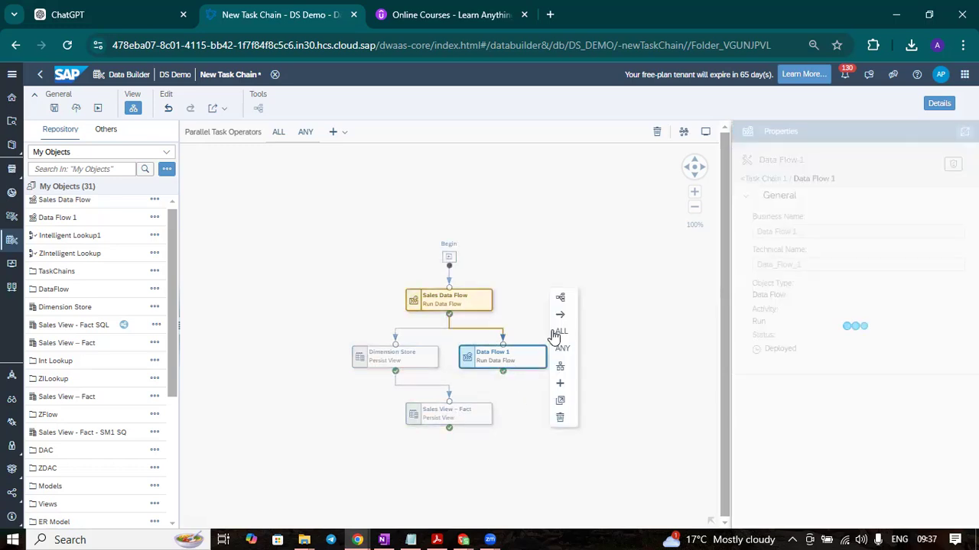
pyautogui.click(452, 425)
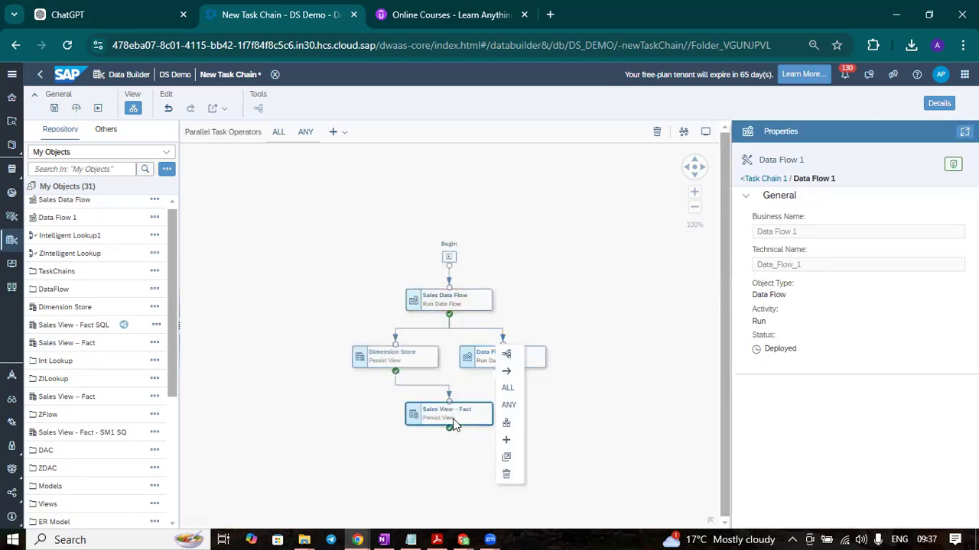
pyautogui.click(509, 474)
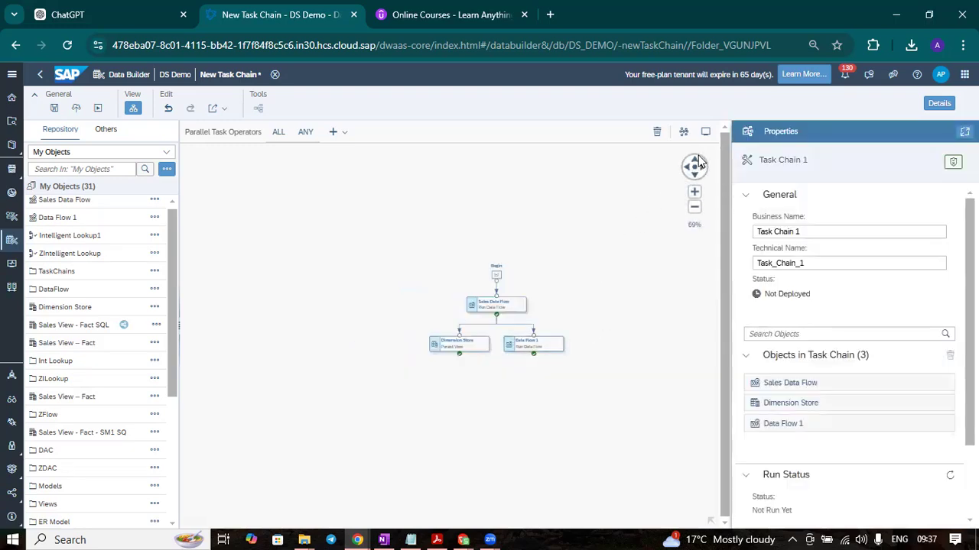
pyautogui.click(694, 192)
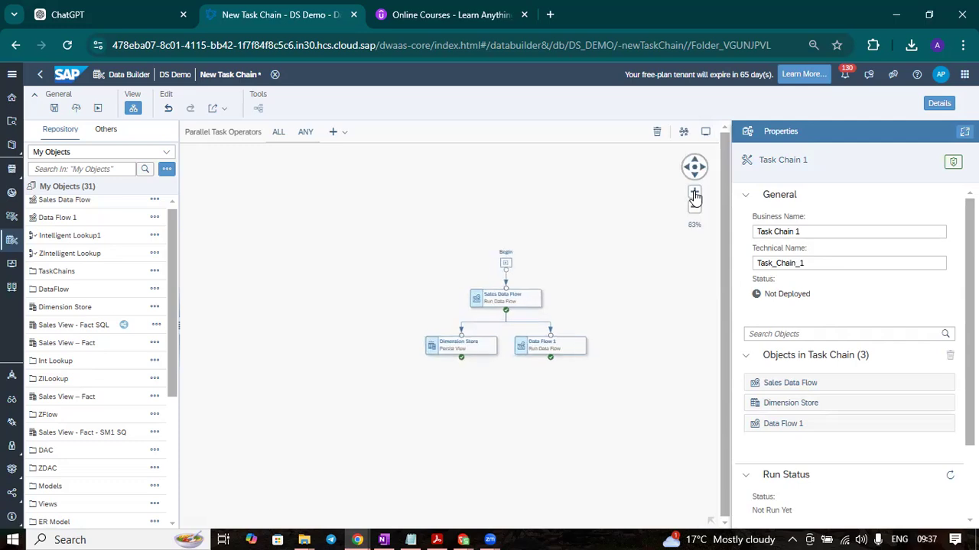
pyautogui.click(694, 192)
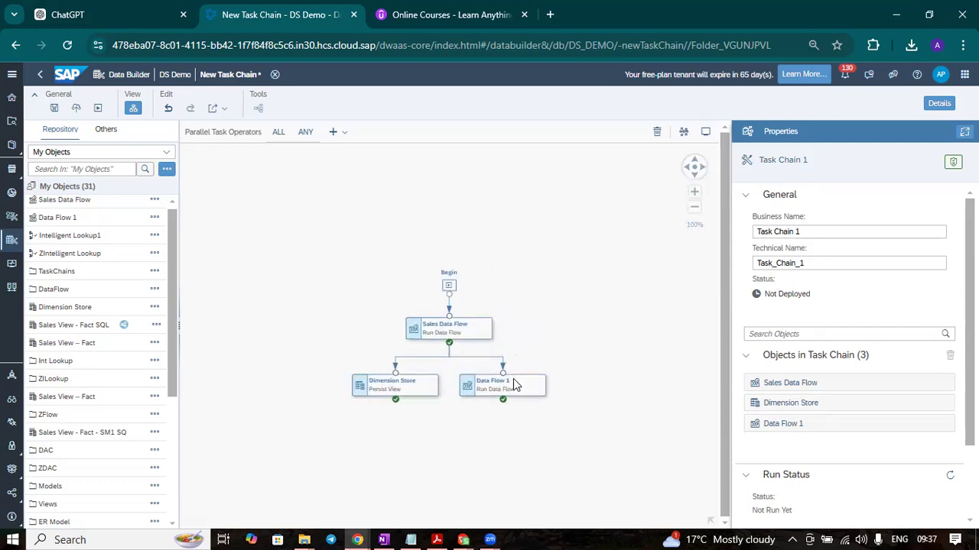
# Add an ALL operator after Data Flow 1 and connect Dimension Store to it as the second branch
pyautogui.click(513, 389)
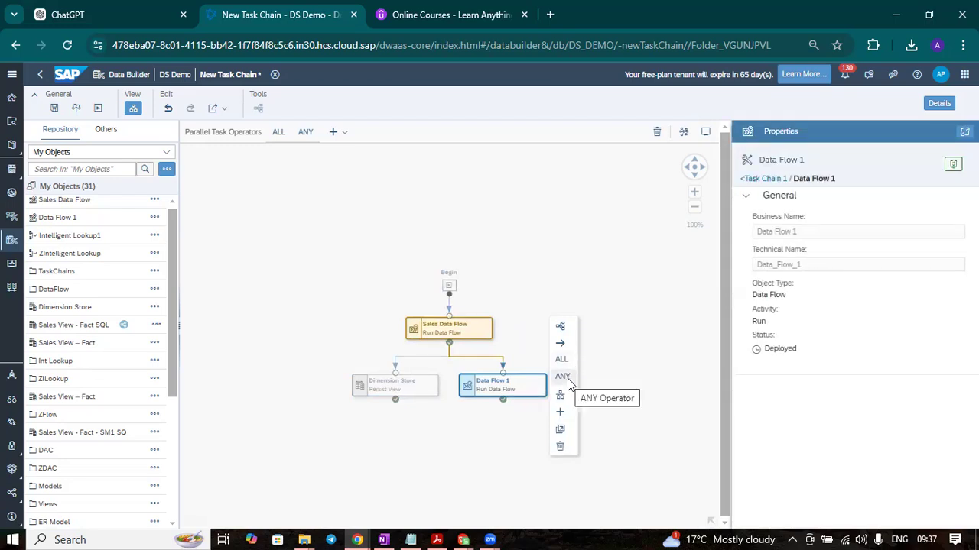
pyautogui.click(567, 365)
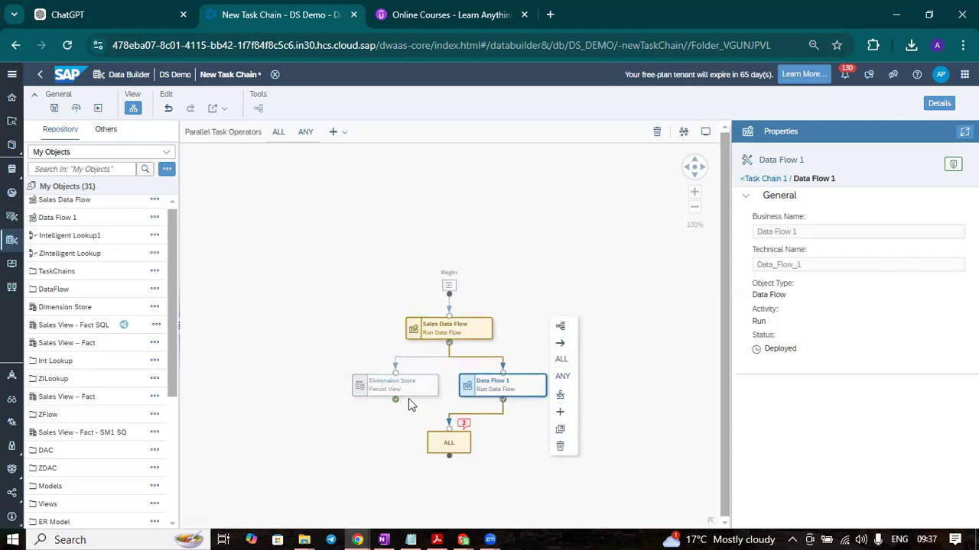
pyautogui.click(402, 388)
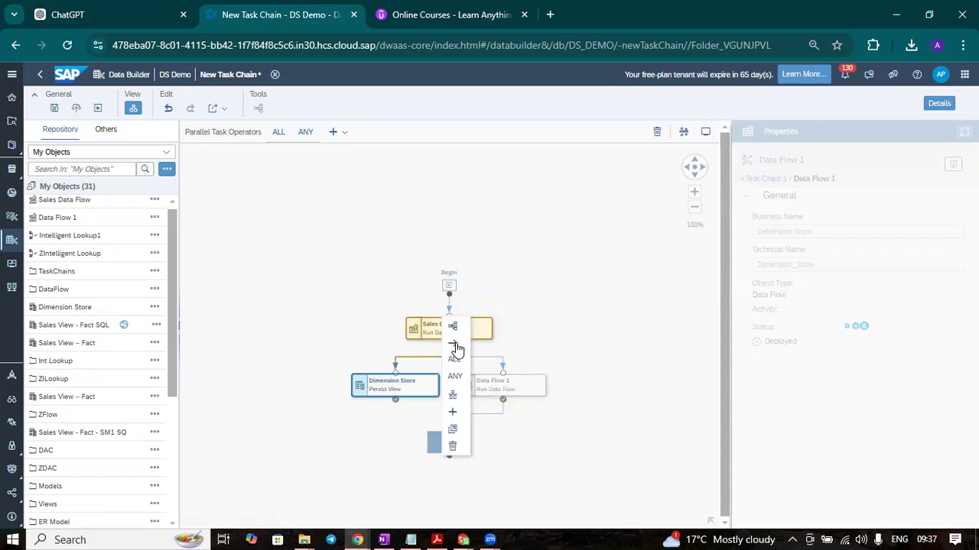
pyautogui.moveTo(455, 348); pyautogui.dragTo(437, 438)
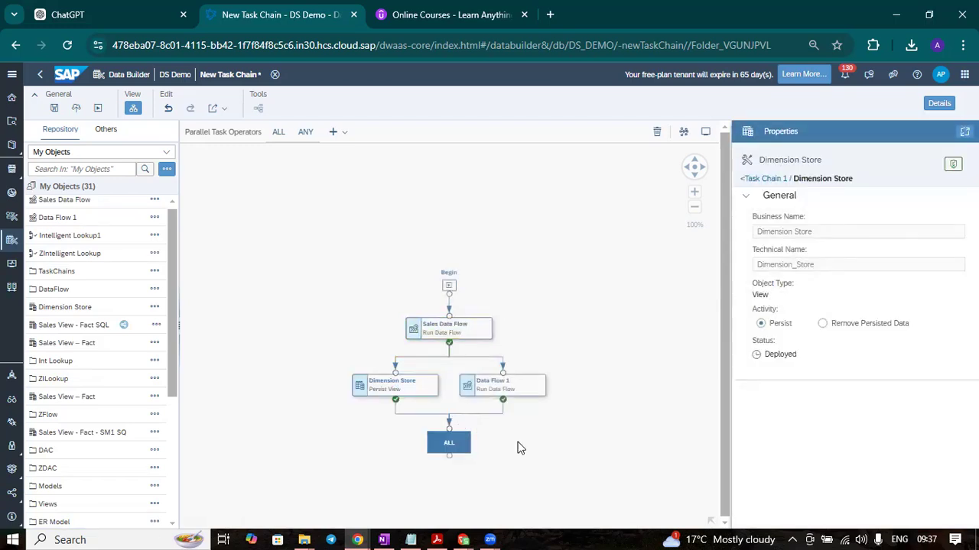
pyautogui.moveTo(496, 442); pyautogui.dragTo(449, 444)
pyautogui.click(595, 359)
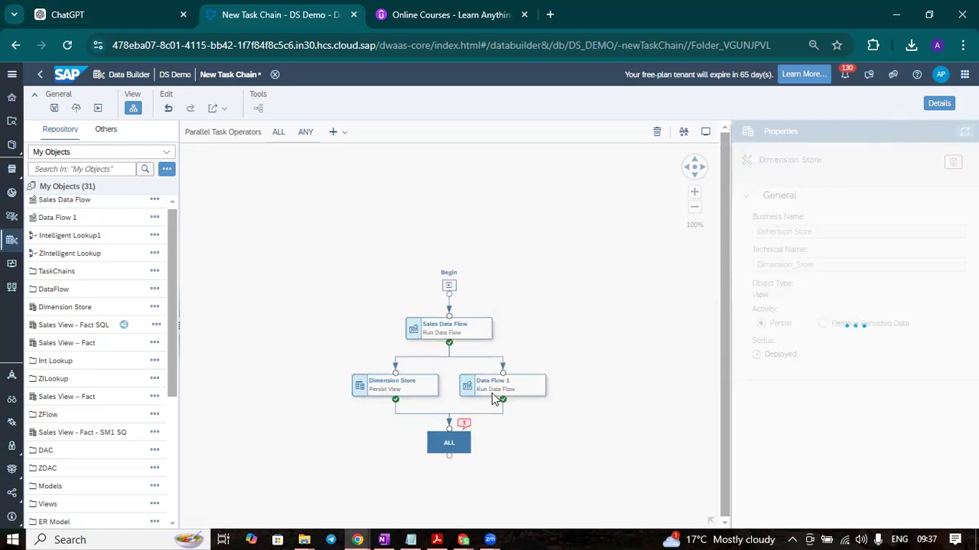
pyautogui.scroll(2, 547, 362)
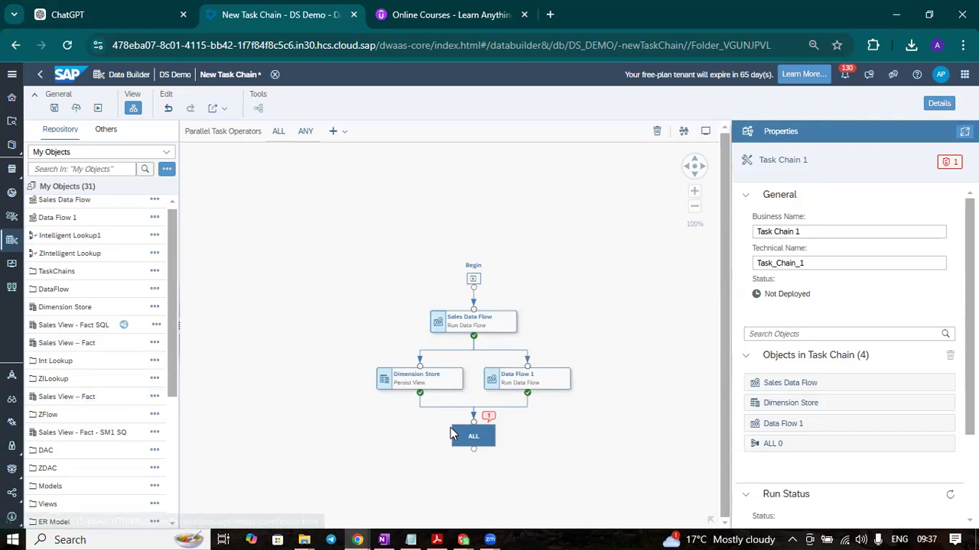
# Add a placeholder after the ALL operator and fill it with Sales Data Flow as the closing task
pyautogui.click(476, 444)
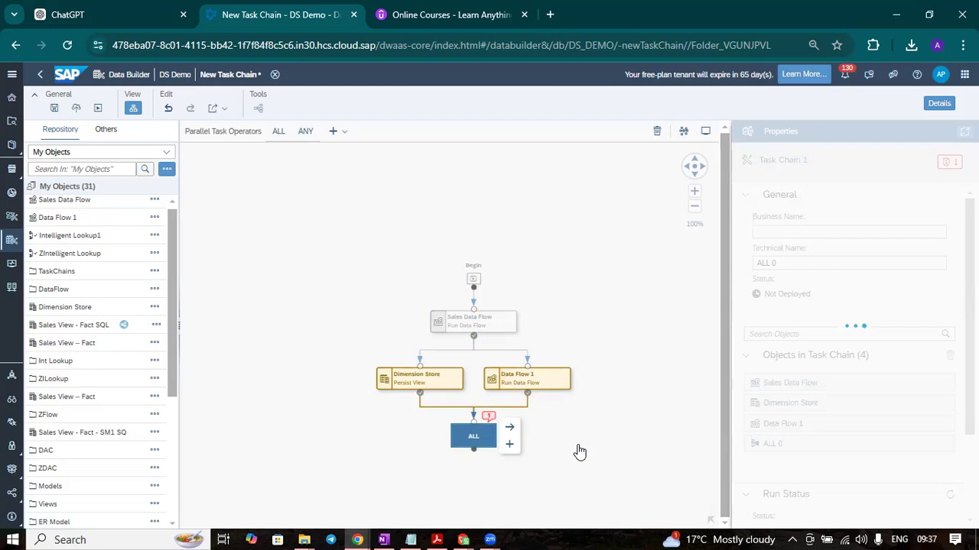
pyautogui.click(509, 444)
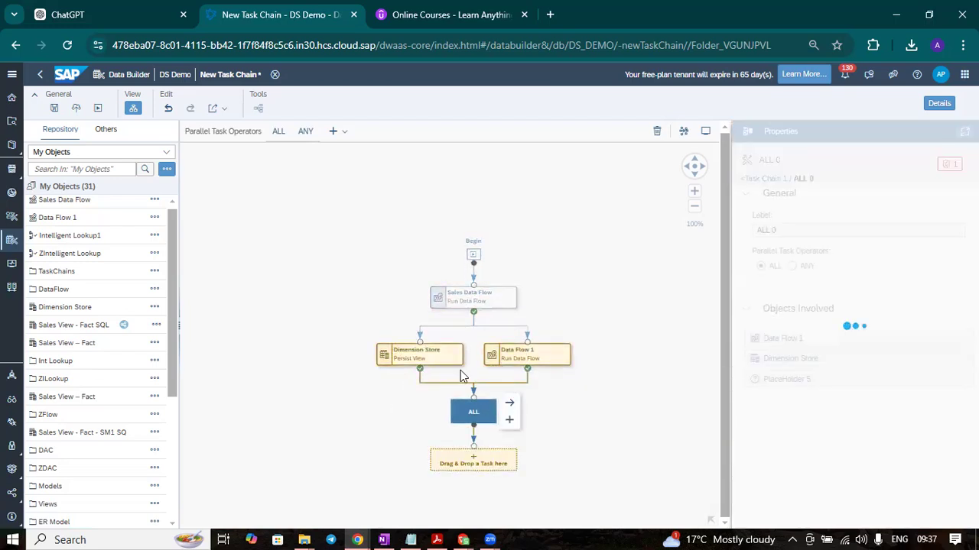
pyautogui.moveTo(105, 200); pyautogui.dragTo(505, 468)
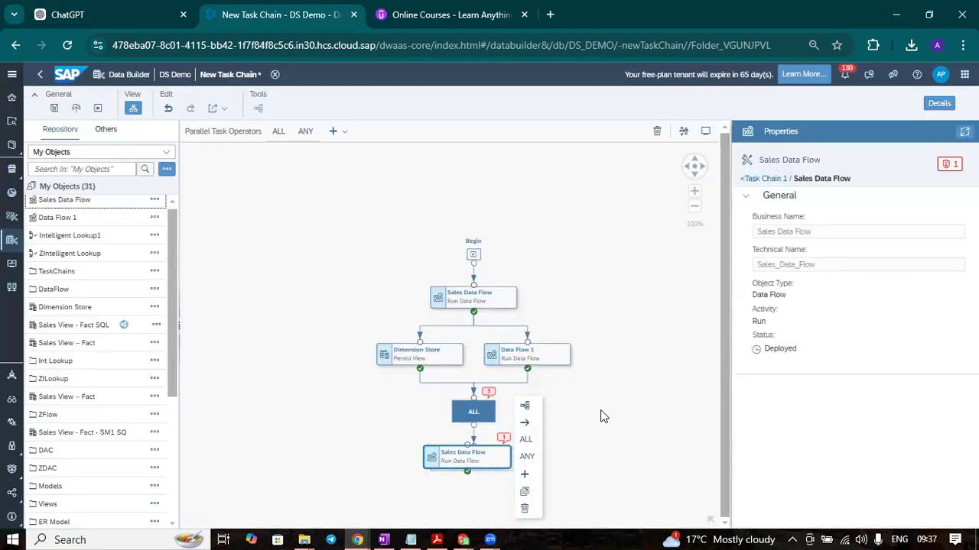
pyautogui.click(600, 416)
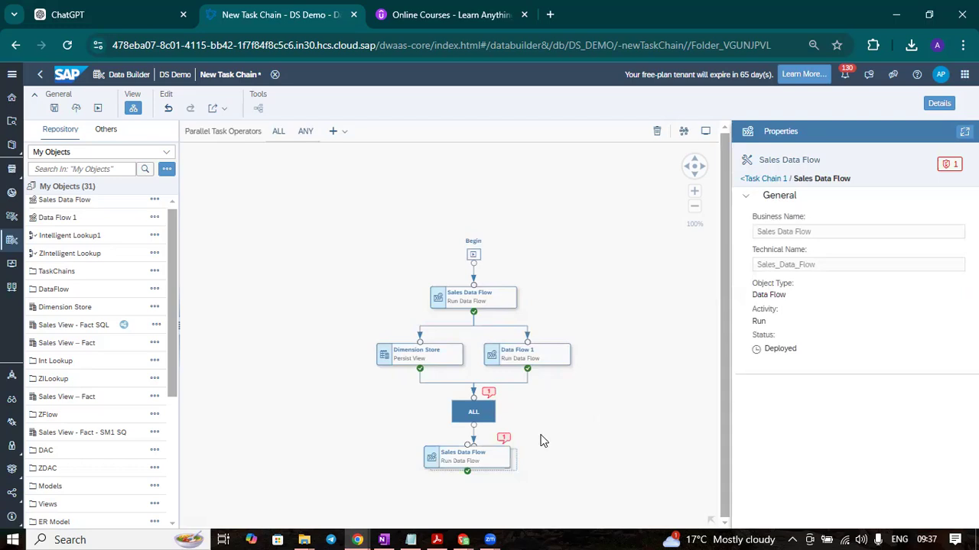
pyautogui.click(468, 464)
pyautogui.click(584, 429)
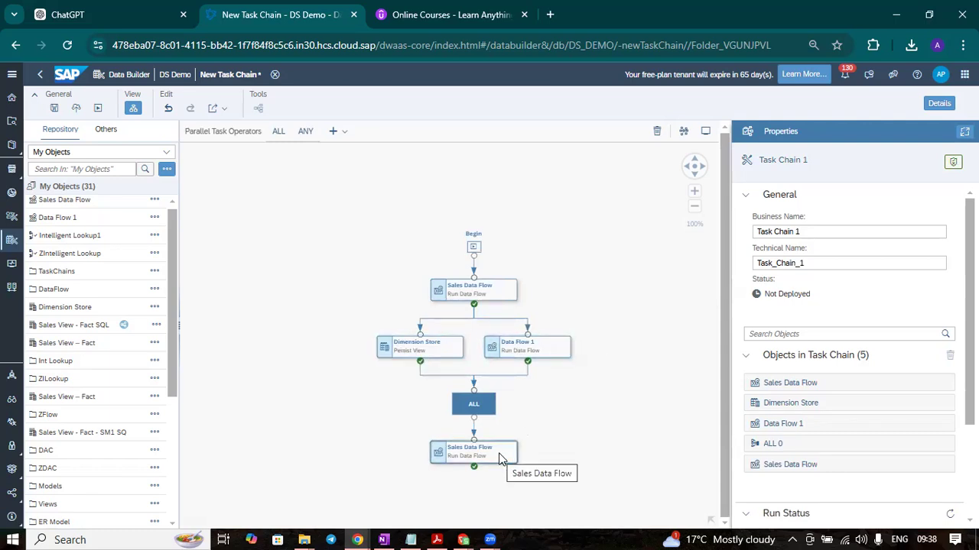
# Try adding a parallel placeholder branch beside the first Sales Data Flow task and undo the addition
pyautogui.click(549, 344)
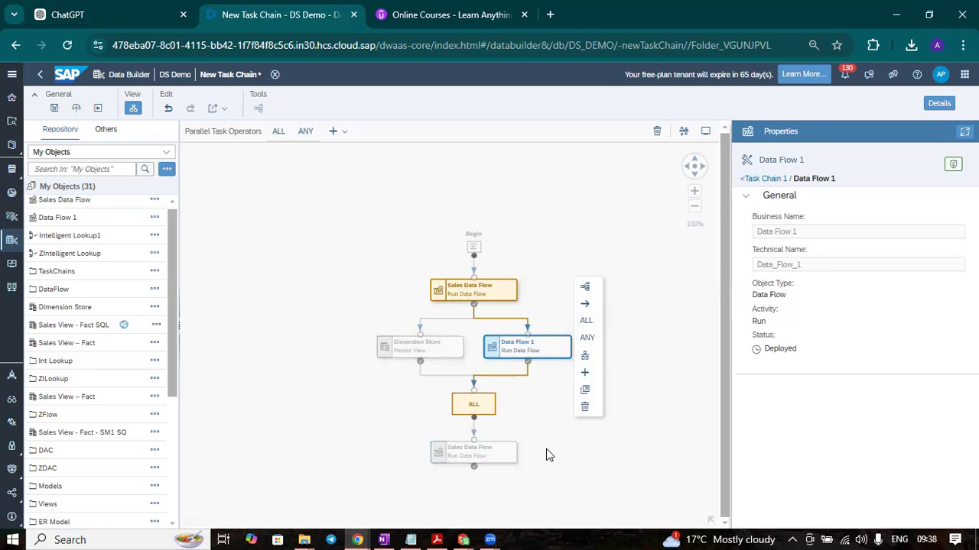
pyautogui.click(589, 459)
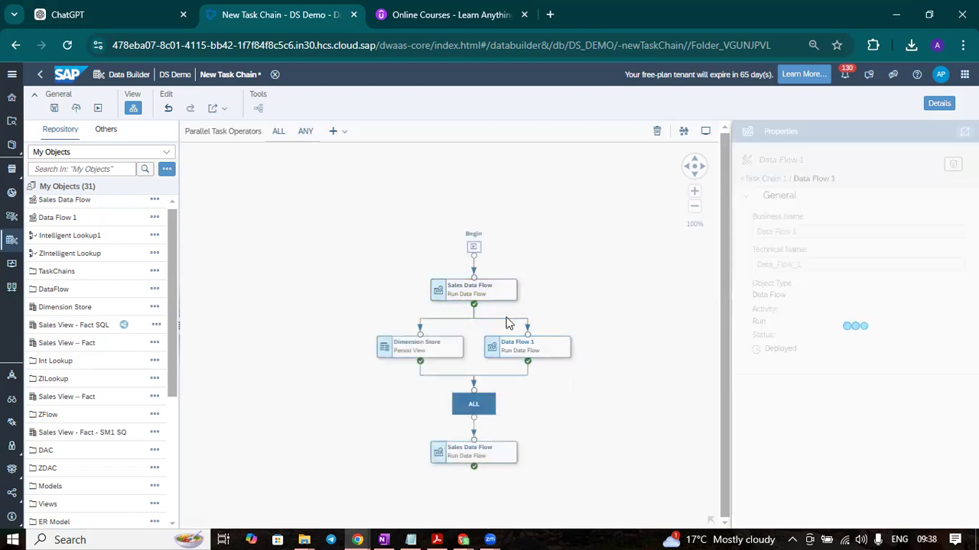
pyautogui.click(499, 293)
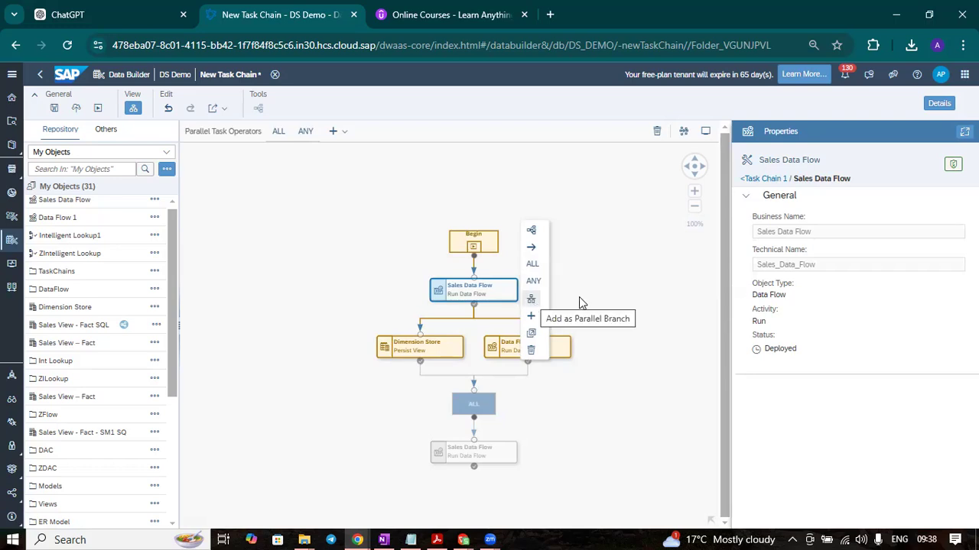
pyautogui.click(531, 301)
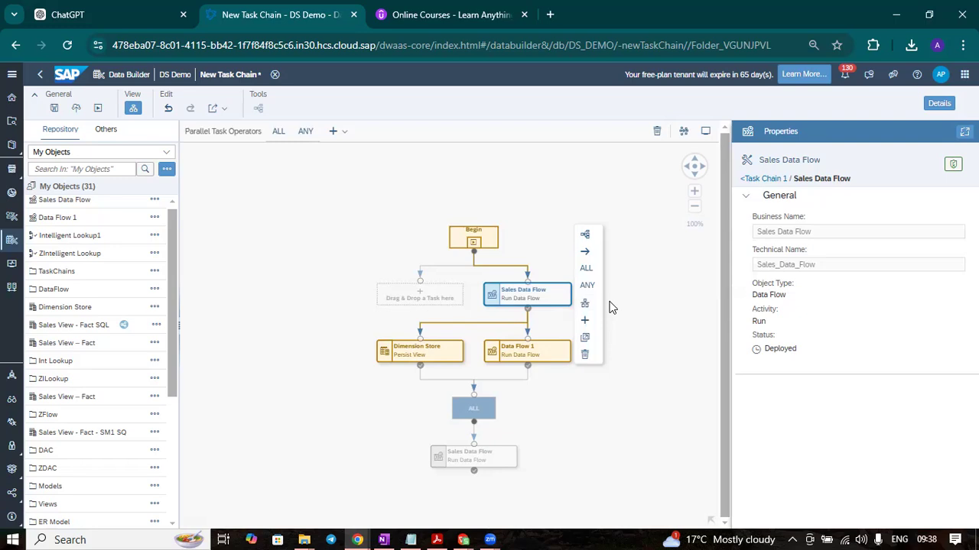
pyautogui.click(436, 298)
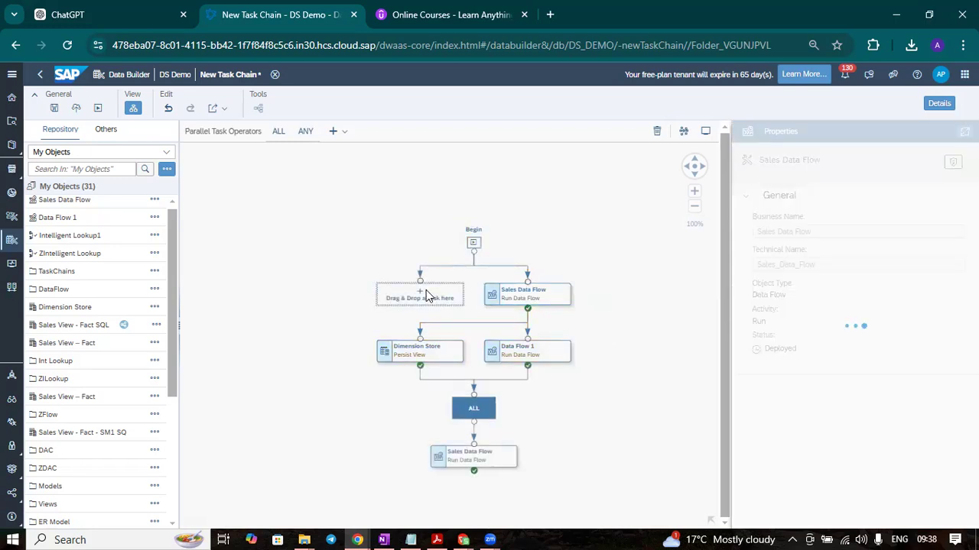
pyautogui.click(540, 305)
pyautogui.click(451, 302)
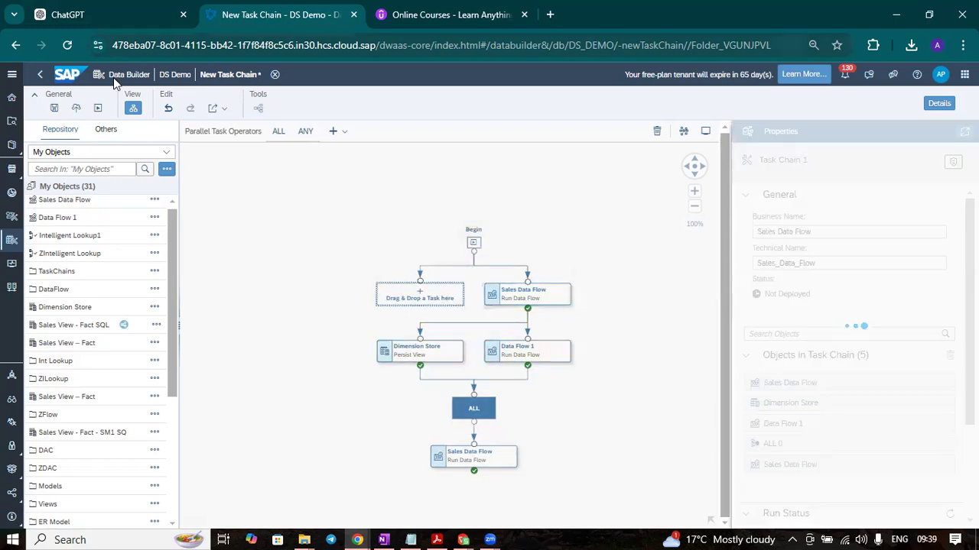
pyautogui.click(166, 110)
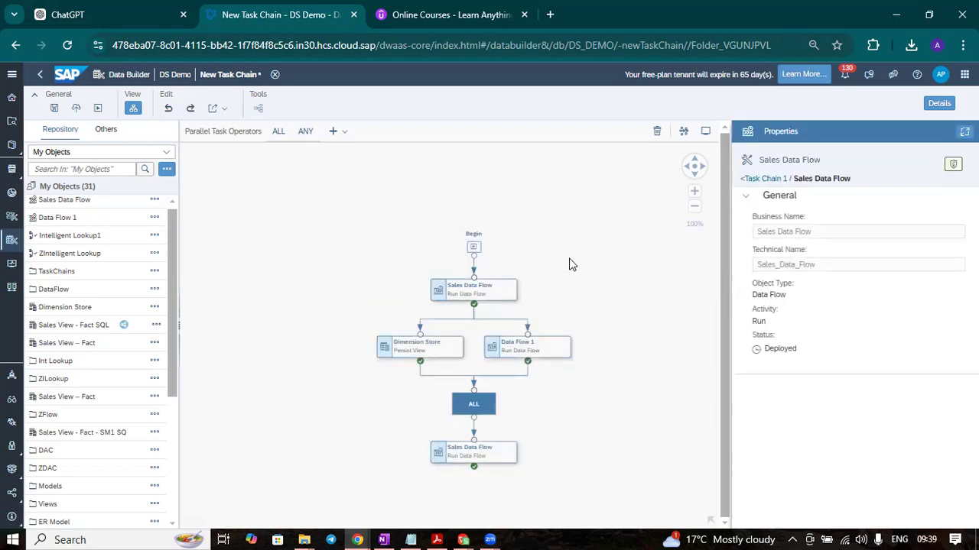
pyautogui.click(510, 291)
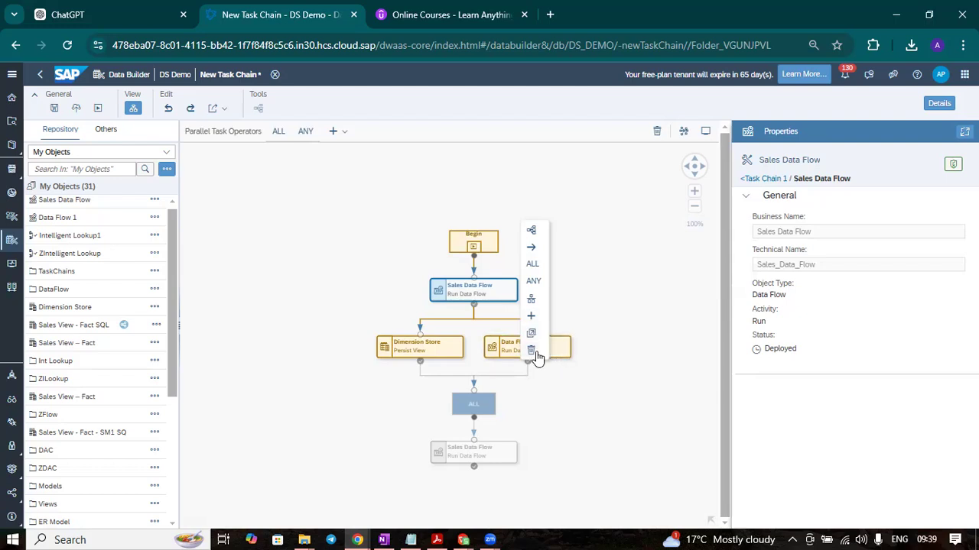
pyautogui.click(612, 332)
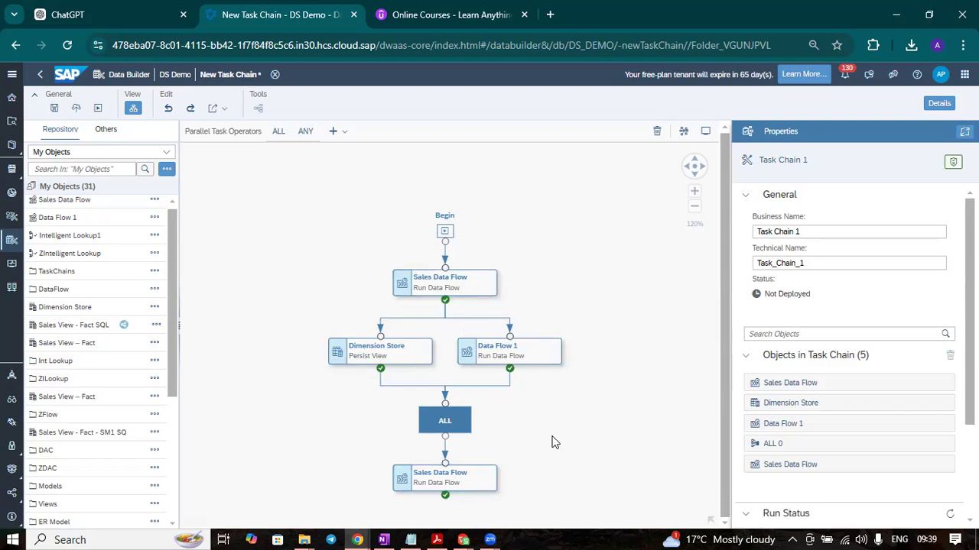
pyautogui.scroll(-1, 554, 442)
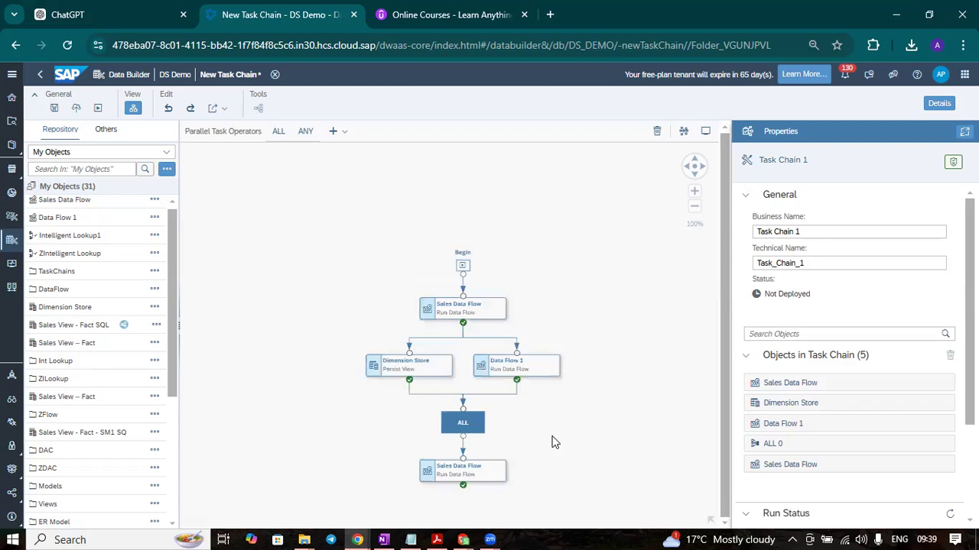
pyautogui.scroll(1, 554, 442)
pyautogui.scroll(-3, 848, 352)
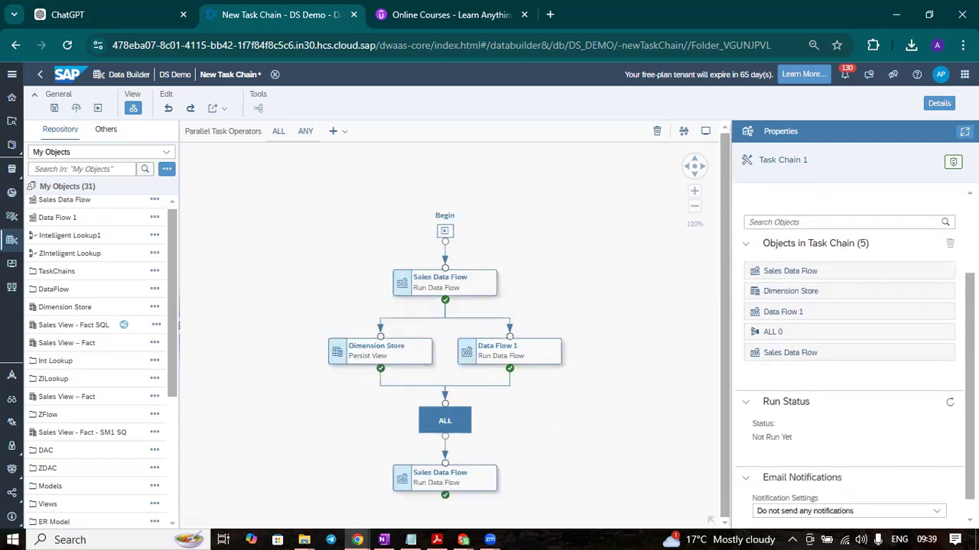
pyautogui.scroll(3, 848, 352)
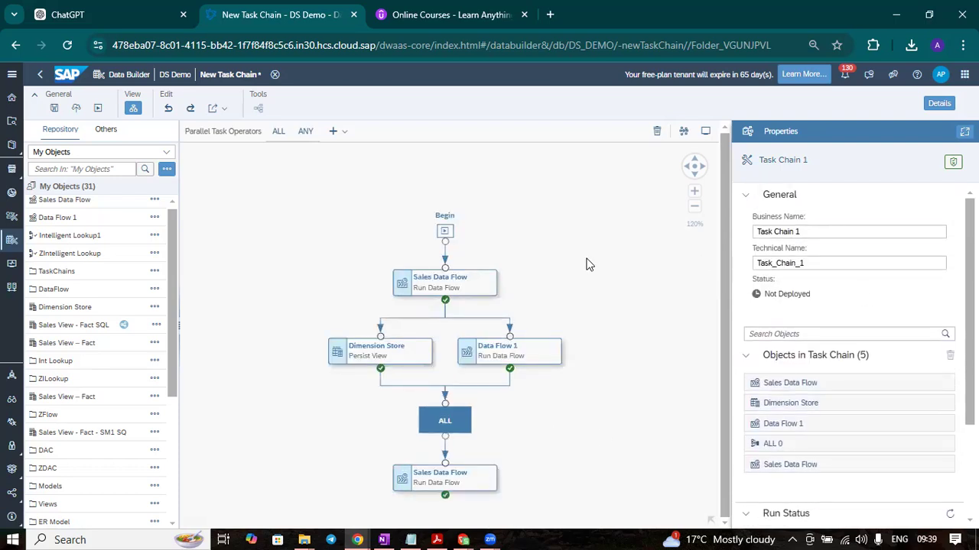
# Set the task chain's business name to "Sale task Chain"
pyautogui.click(815, 230)
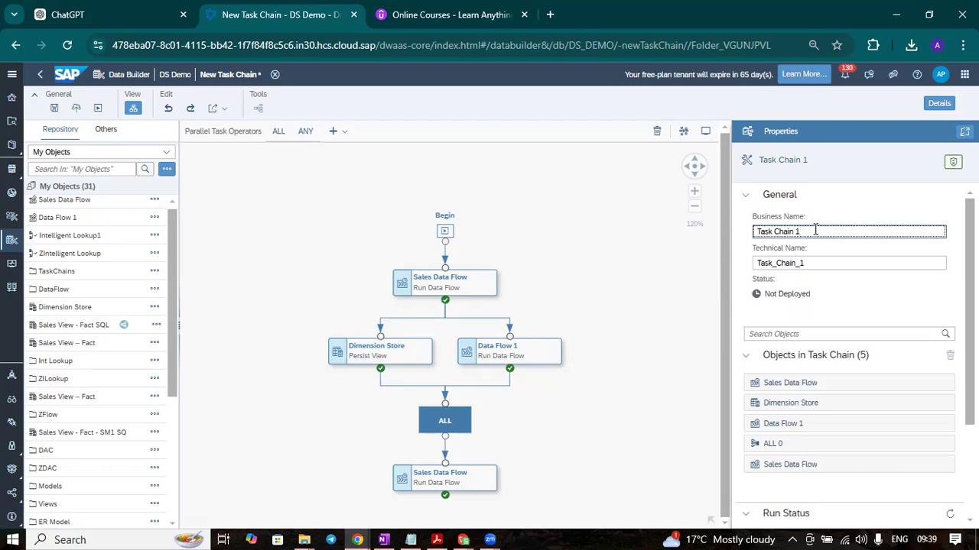
pyautogui.moveTo(815, 230); pyautogui.dragTo(593, 246)
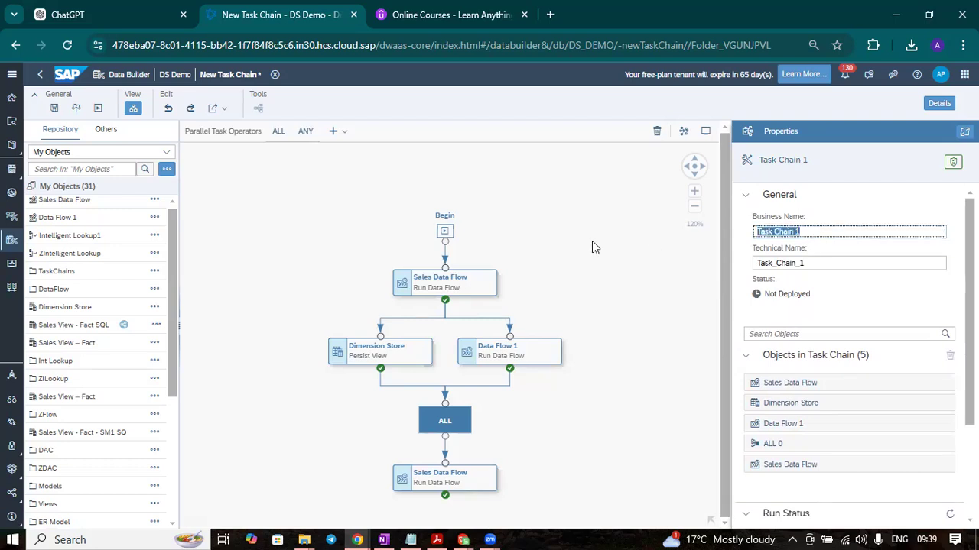
pyautogui.write('Sale t')
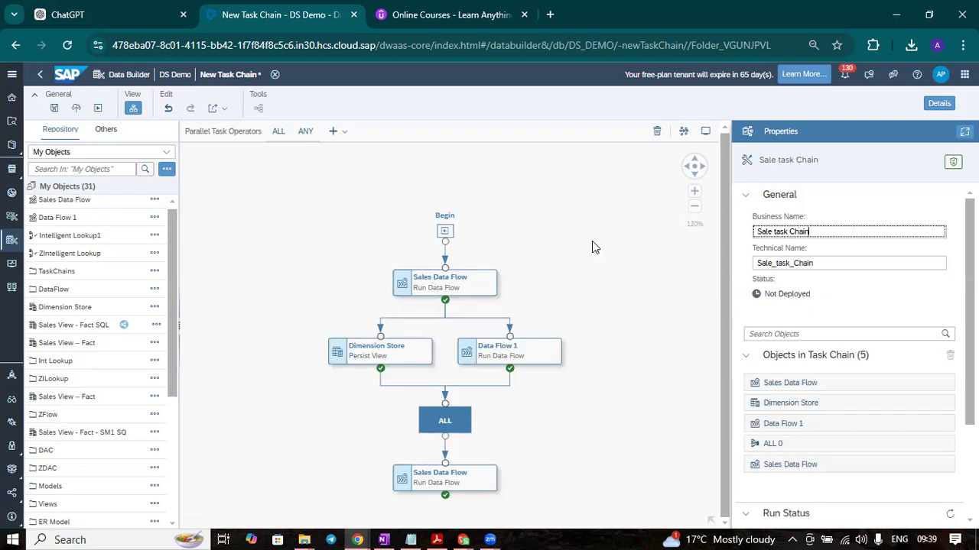
pyautogui.click(896, 305)
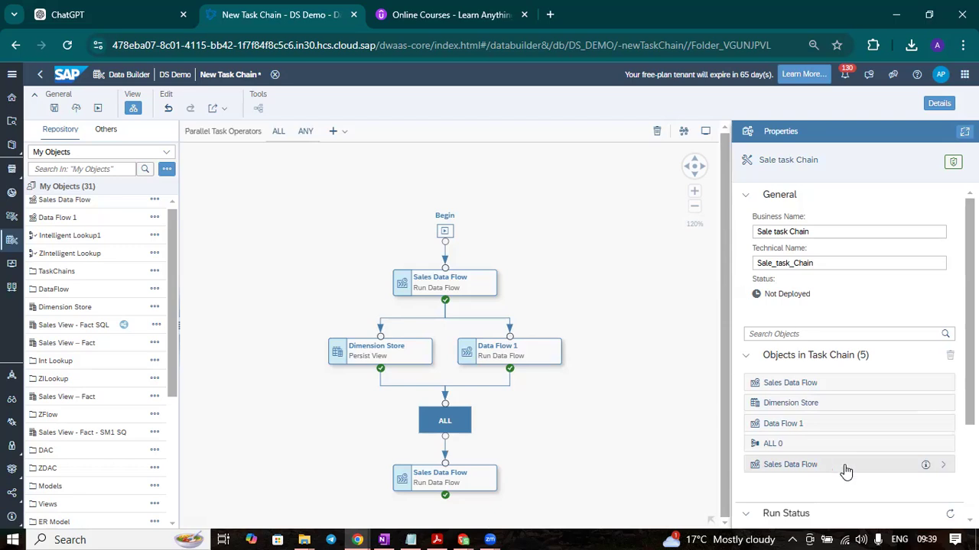
# Delete the closing Sales Data Flow task and the ALL operator from the task chain
pyautogui.click(459, 476)
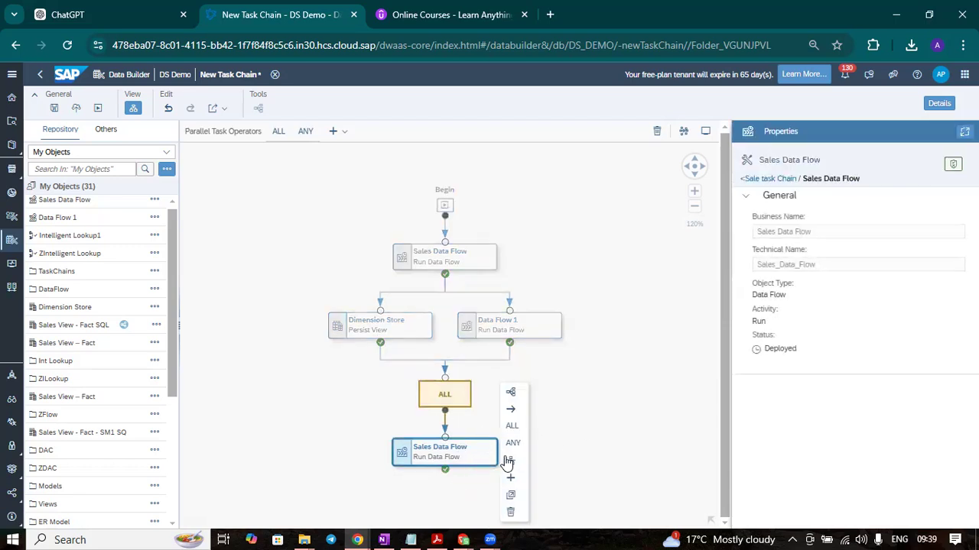
pyautogui.click(512, 512)
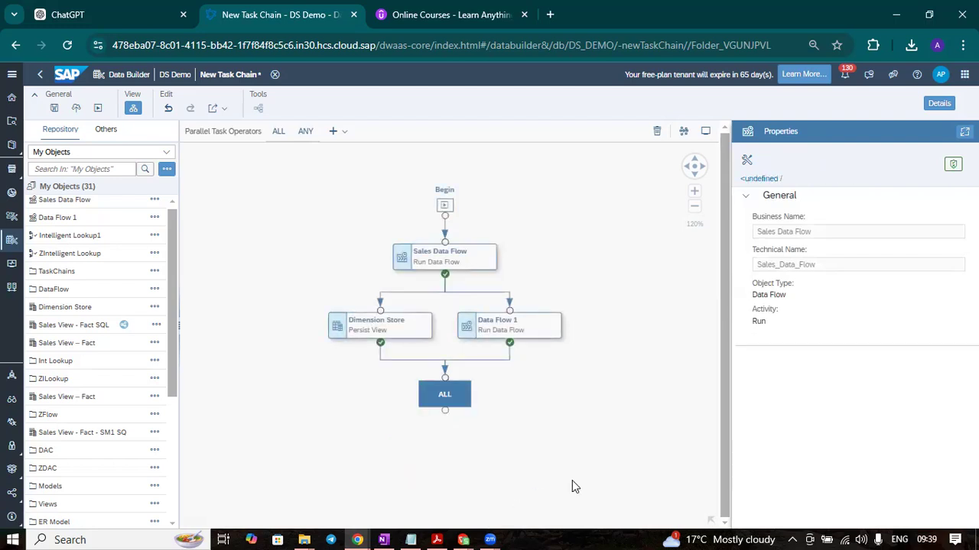
pyautogui.click(455, 396)
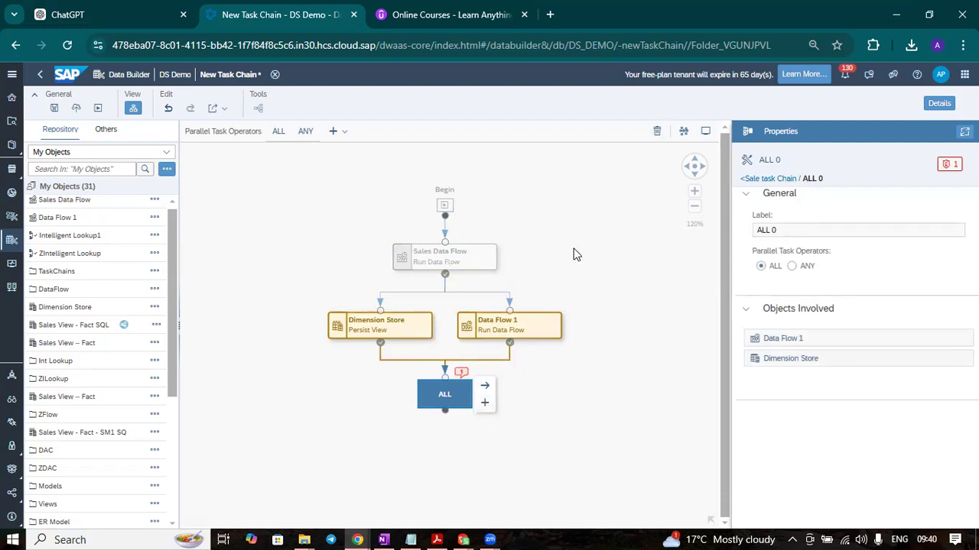
pyautogui.click(656, 131)
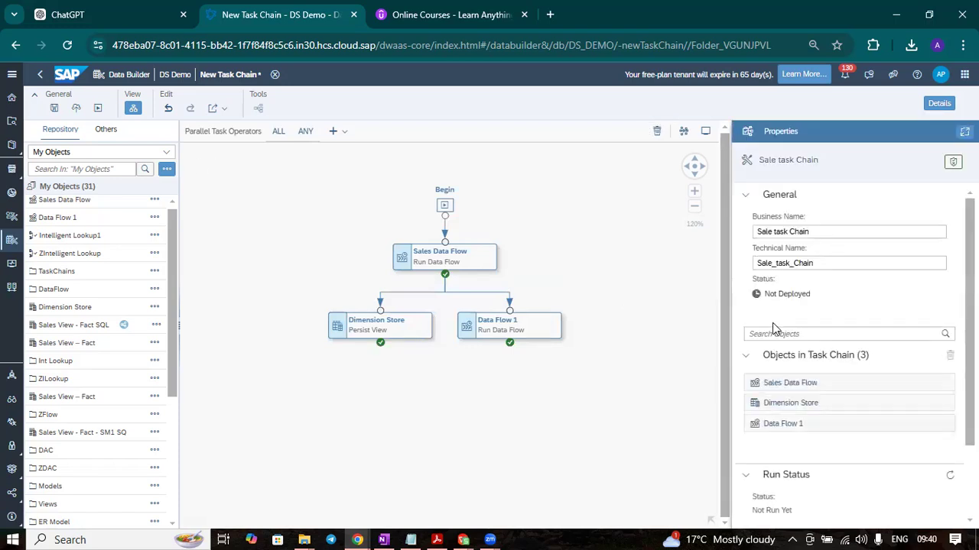
# Save the task chain as Sale task Chain in the TaskChains folder and deploy it
pyautogui.click(54, 108)
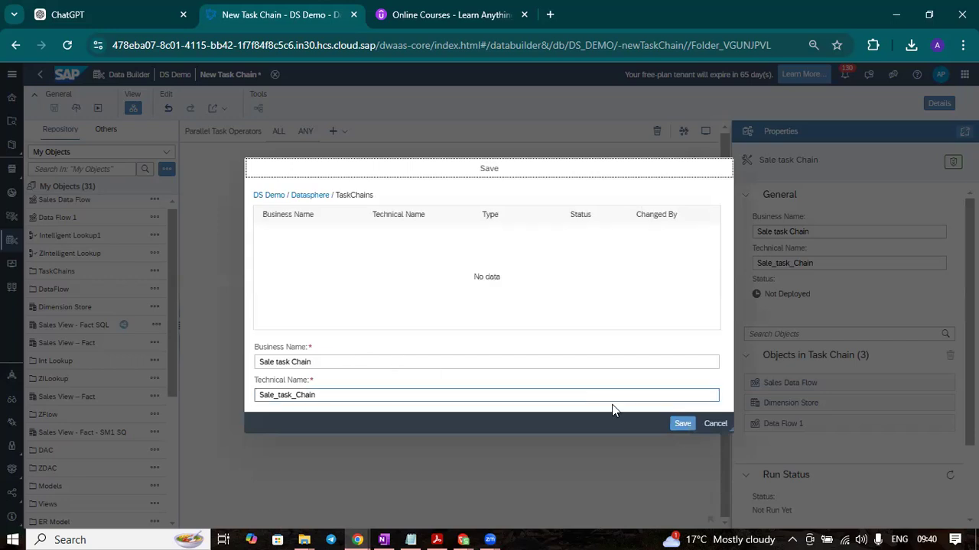
pyautogui.click(683, 424)
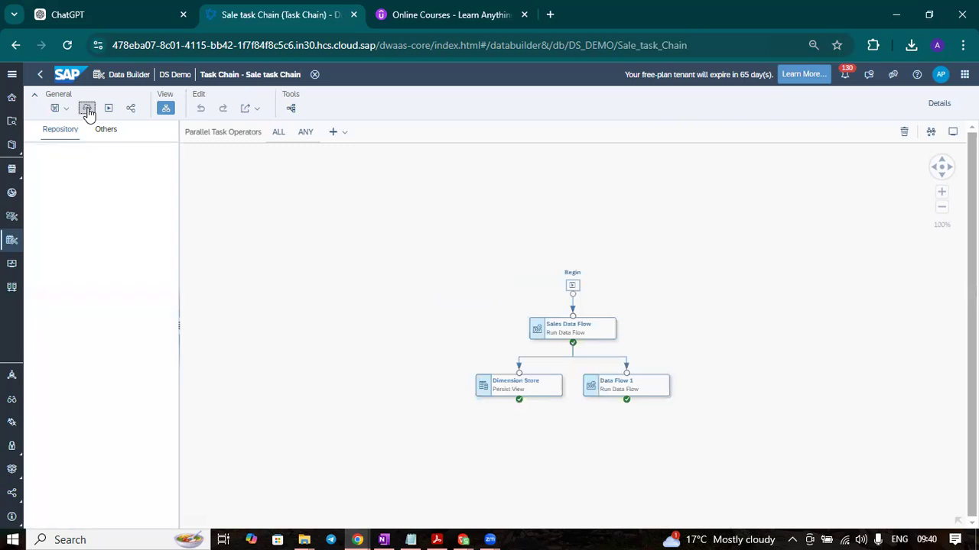
pyautogui.click(87, 107)
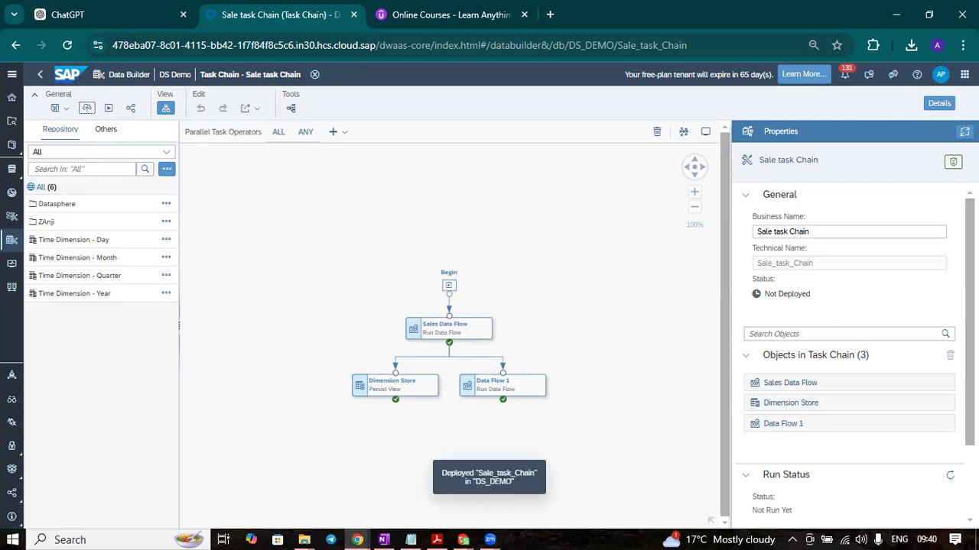
# Review the deployed task chain's diagram, deployment details, run status and scheduling options
pyautogui.scroll(-2, 933, 352)
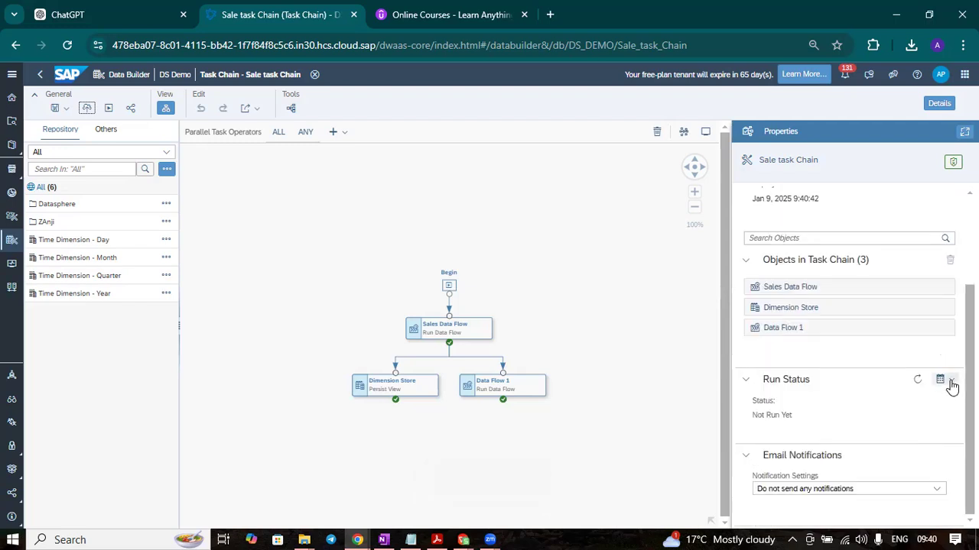
pyautogui.click(949, 390)
pyautogui.click(620, 300)
pyautogui.scroll(2, 861, 299)
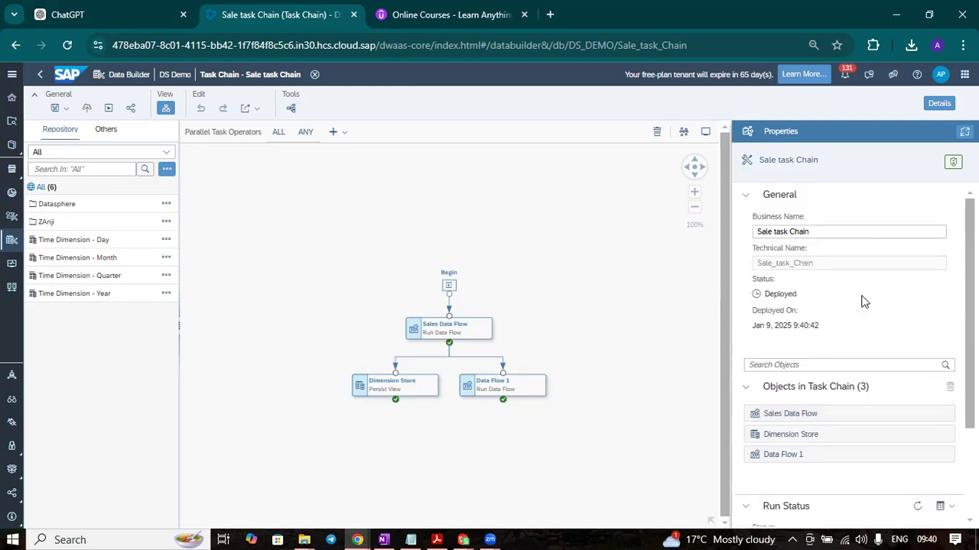
pyautogui.scroll(-3, 530, 290)
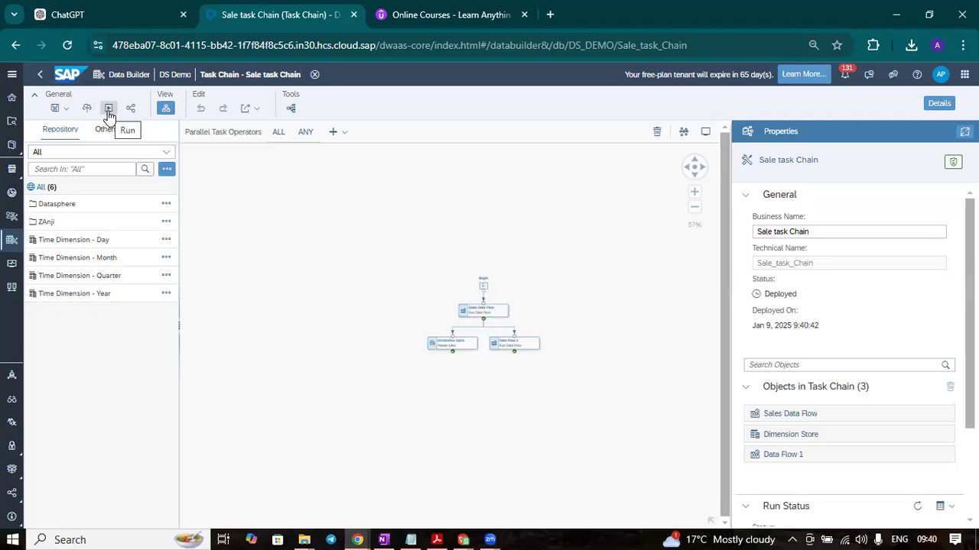
pyautogui.scroll(2, 626, 335)
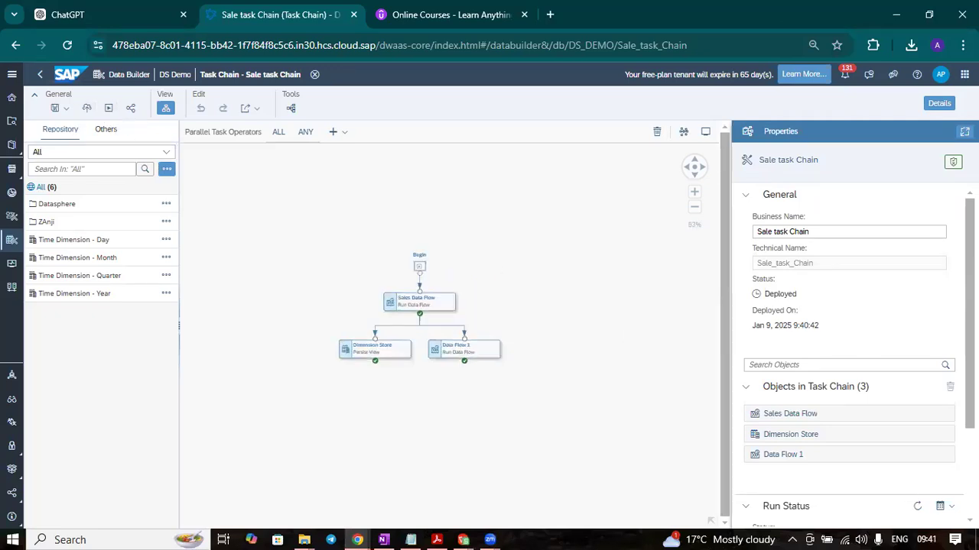
pyautogui.scroll(-2, 852, 352)
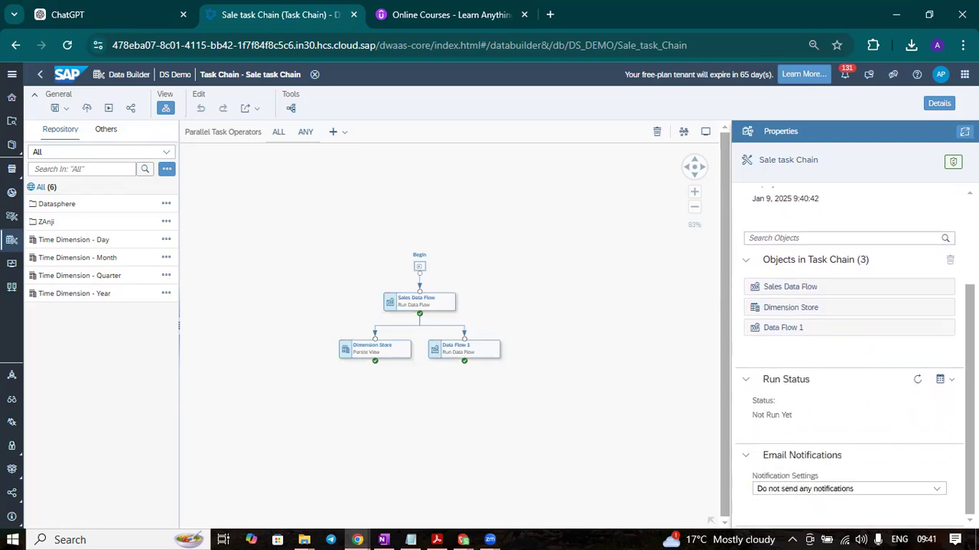
# Open the schedule creation settings for the task chain, inspect the repeat options, and leave without creating a schedule
pyautogui.click(947, 380)
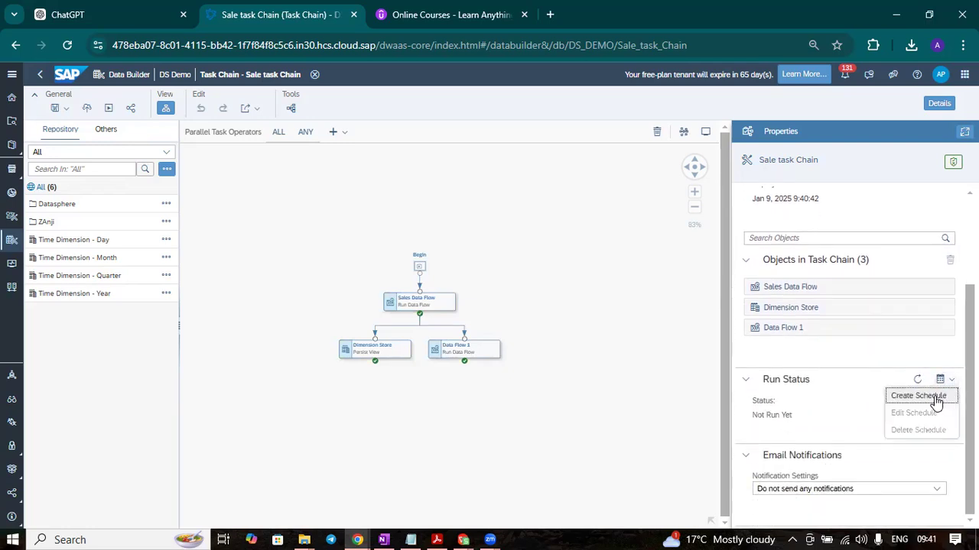
pyautogui.click(937, 399)
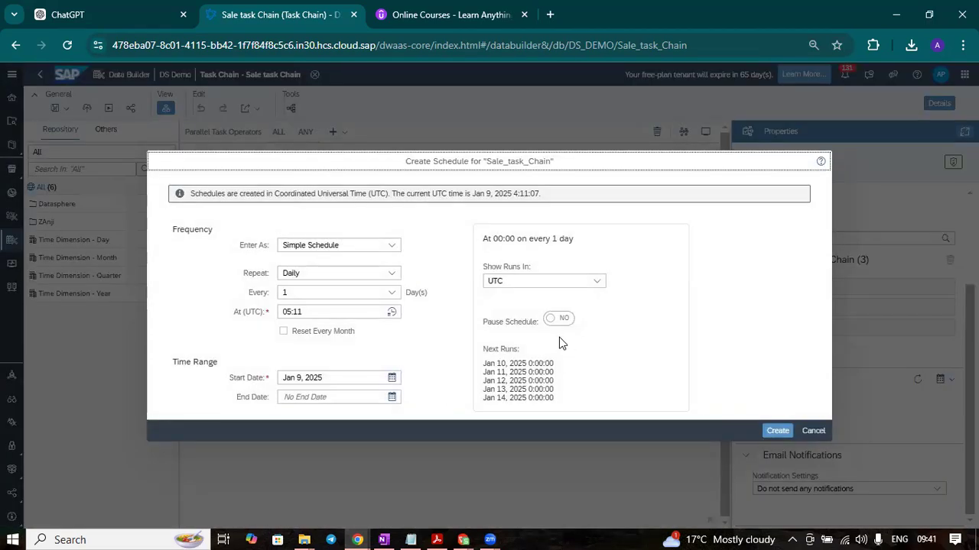
pyautogui.click(386, 274)
pyautogui.click(435, 243)
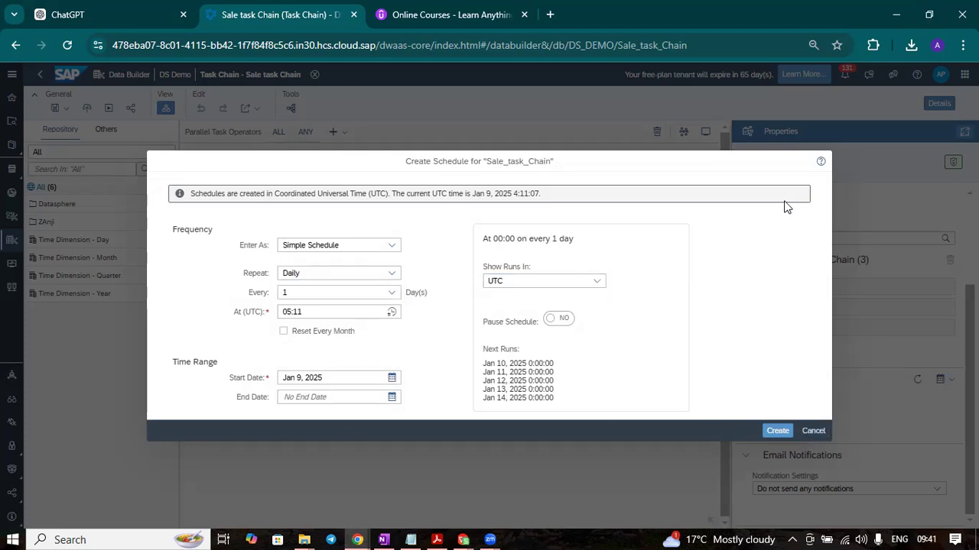
pyautogui.click(828, 432)
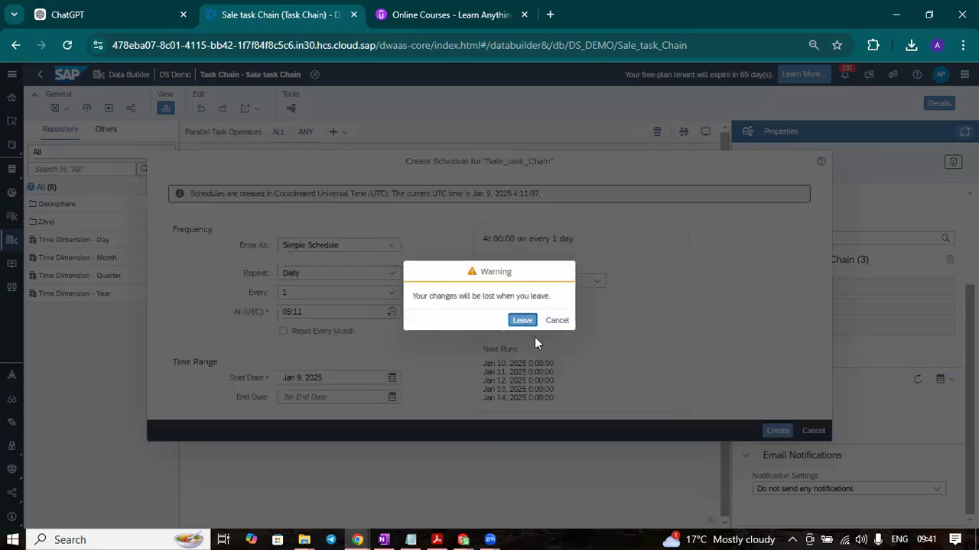
pyautogui.click(520, 321)
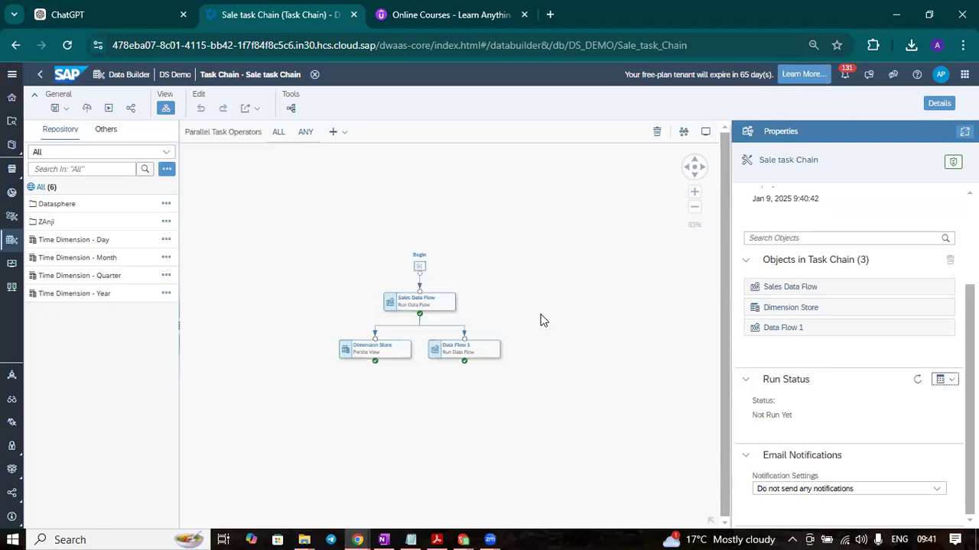
# Run the task chain directly and open its run details in the Data Integration Monitor
pyautogui.click(110, 111)
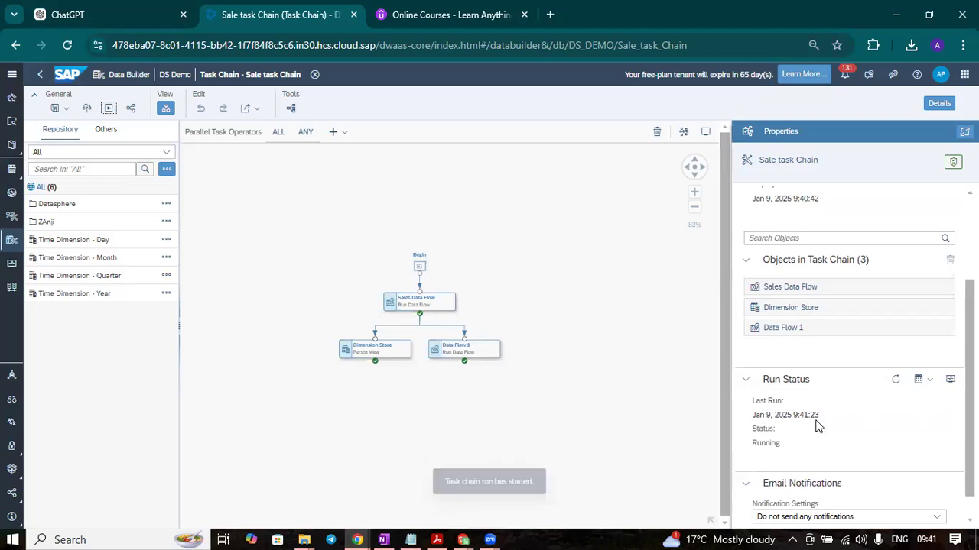
pyautogui.click(949, 381)
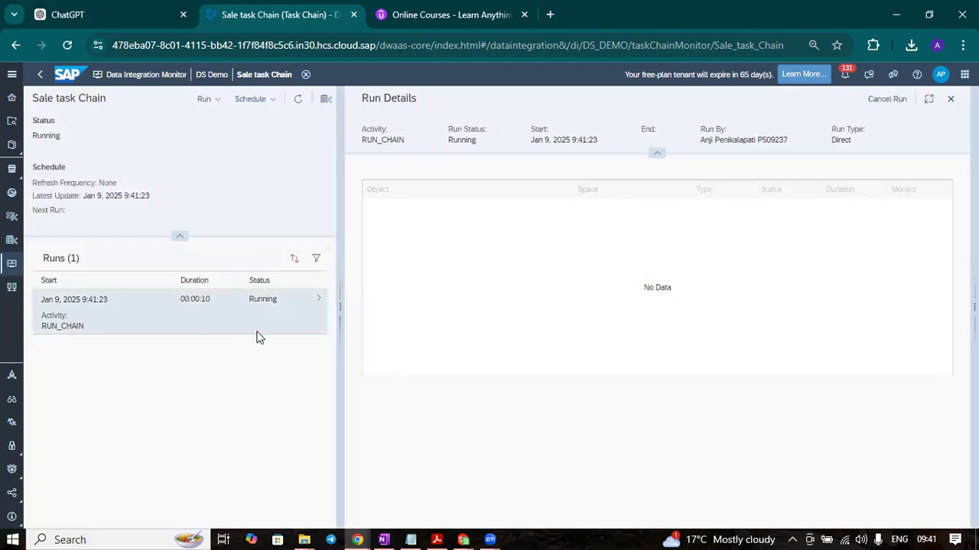
# Select the running RUN_CHAIN entry to view its task list and refresh the task statuses
pyautogui.click(245, 308)
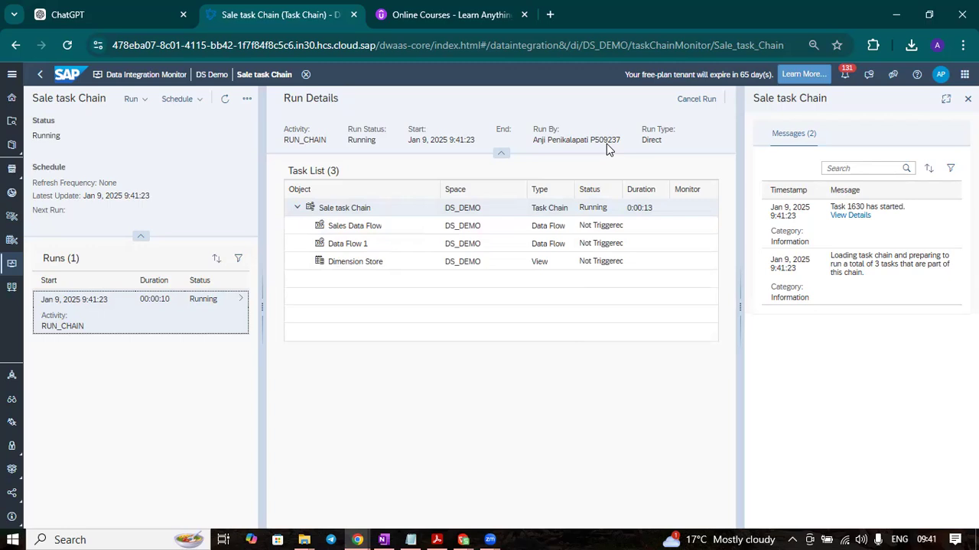
pyautogui.click(225, 99)
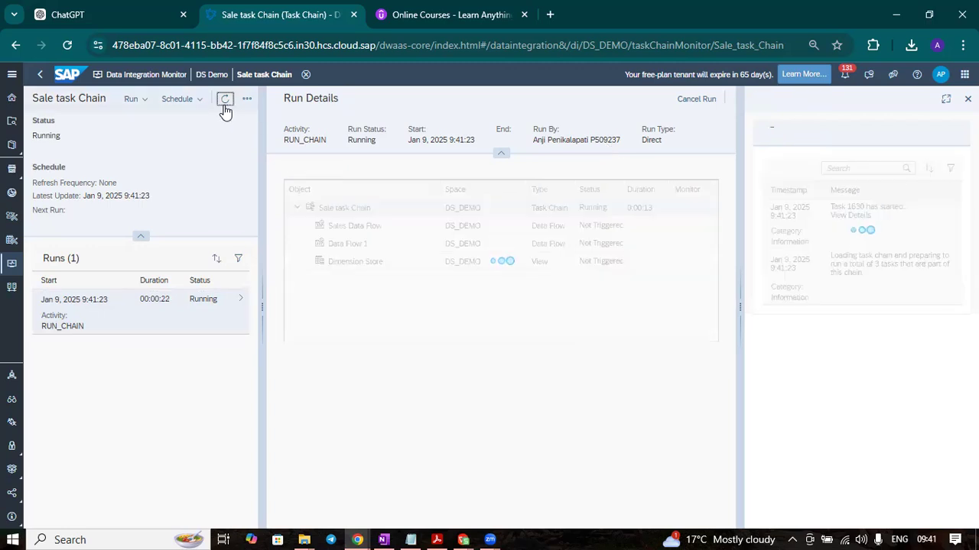
pyautogui.click(225, 106)
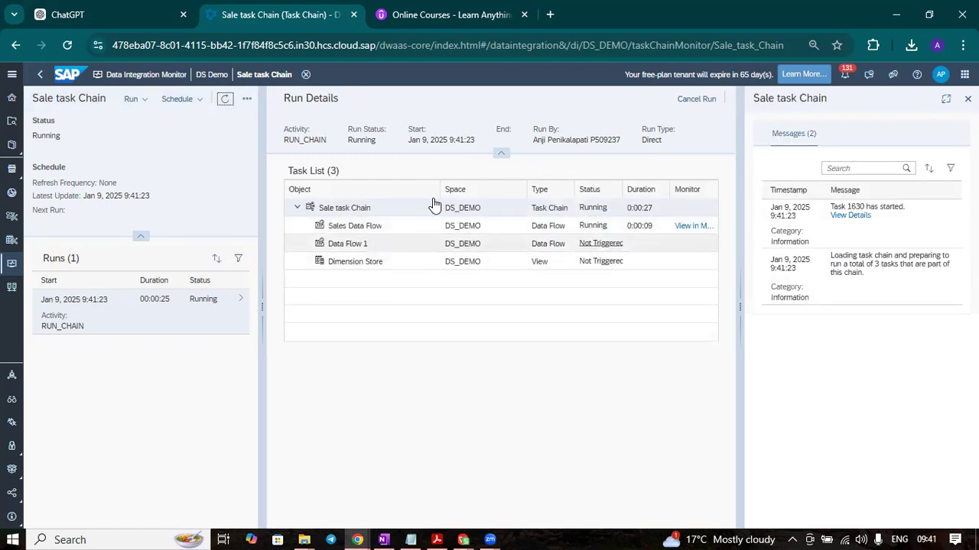
# Return to the task chain's editor and set email notifications to be sent only when the run has completed with an error
pyautogui.click(42, 75)
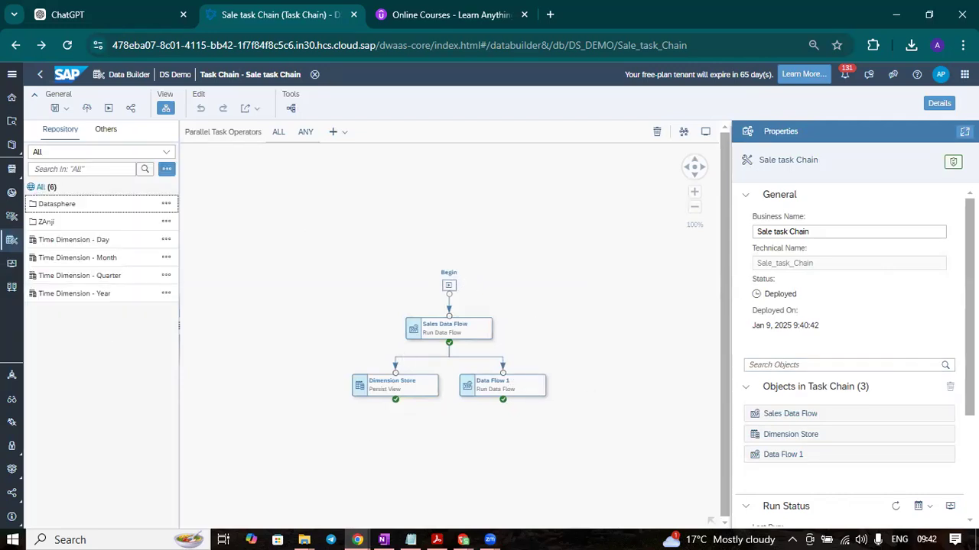
pyautogui.scroll(-3, 848, 355)
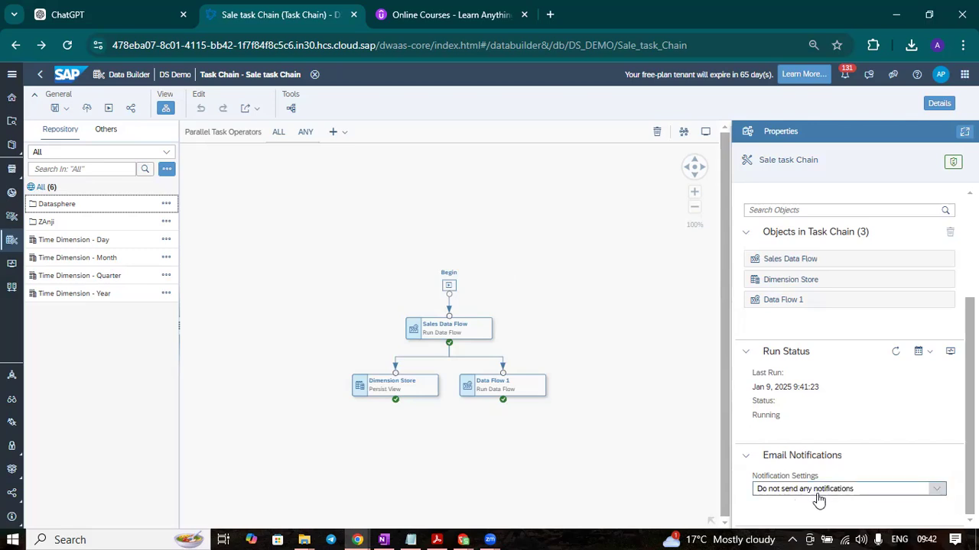
pyautogui.click(938, 490)
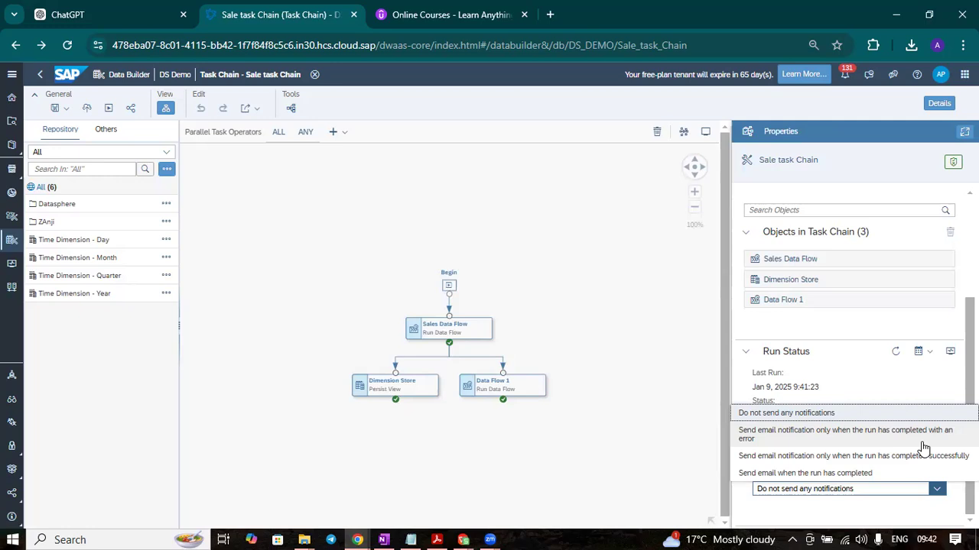
pyautogui.click(861, 450)
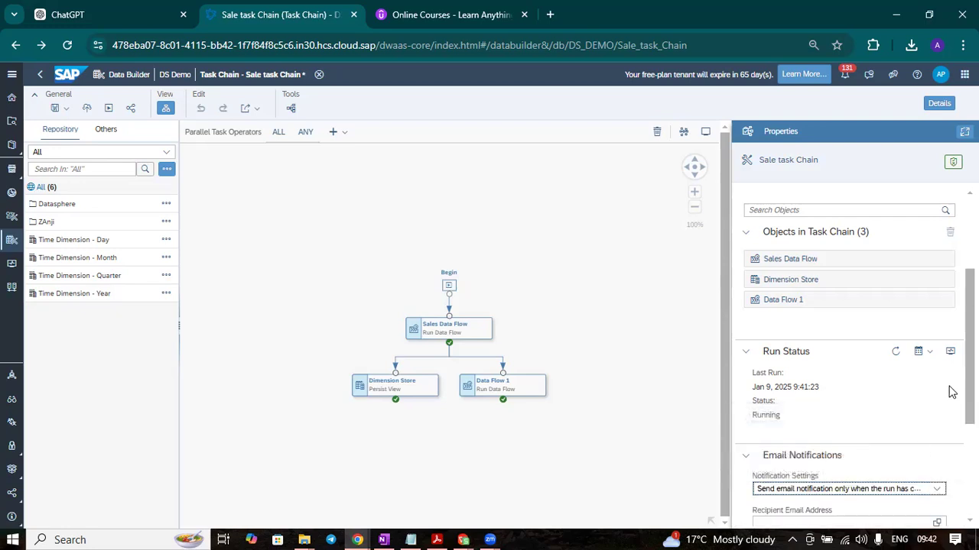
pyautogui.scroll(-3, 852, 351)
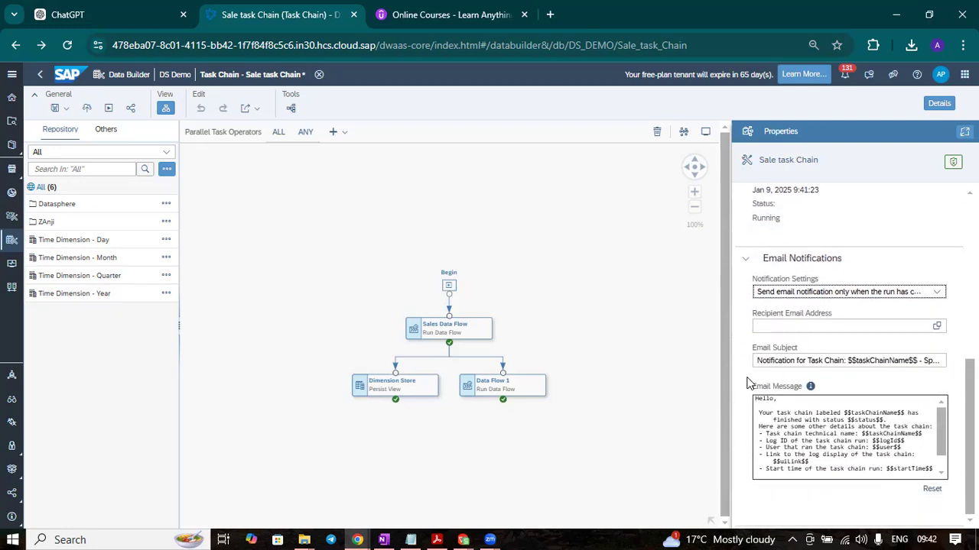
# Try a tenant member as the notification recipient, remove the selection, and leave the recipient selection without saving
pyautogui.click(937, 327)
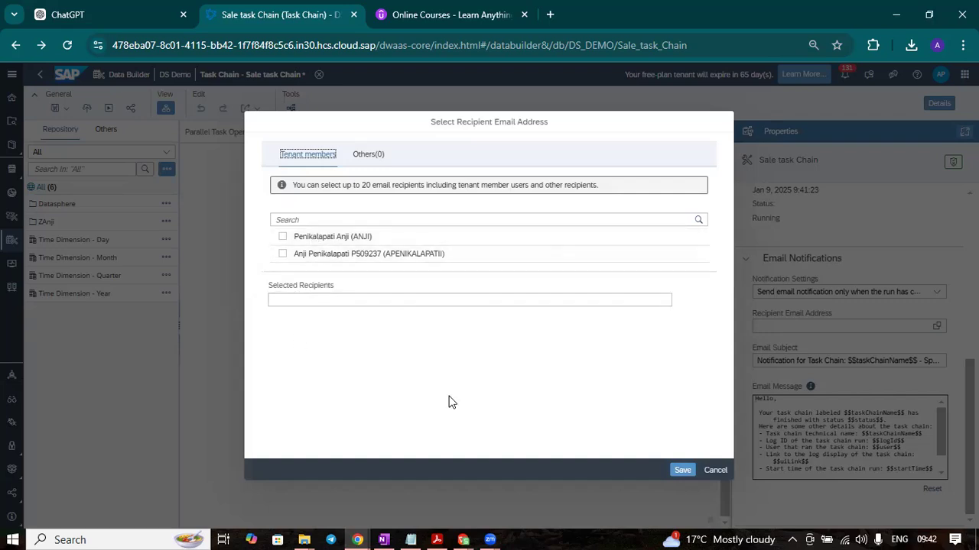
pyautogui.click(337, 298)
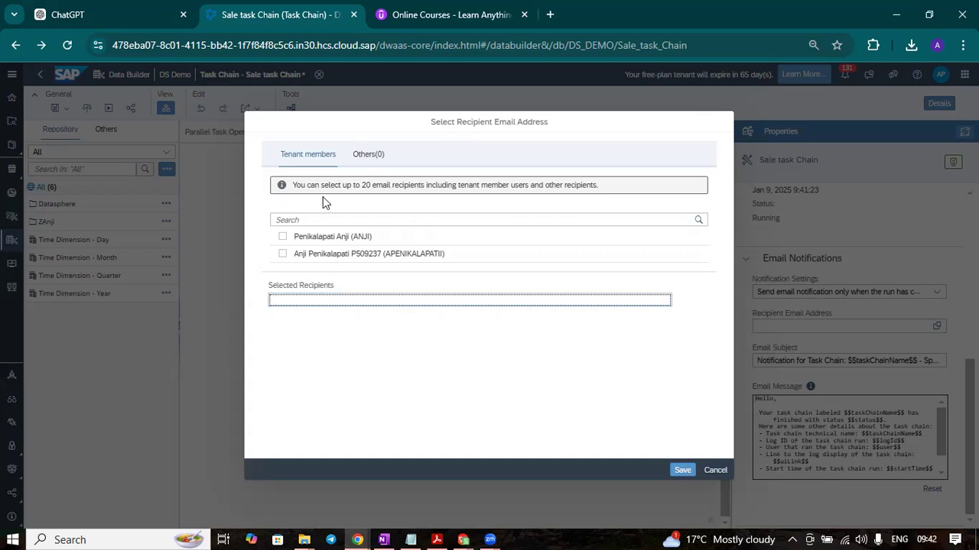
pyautogui.click(283, 255)
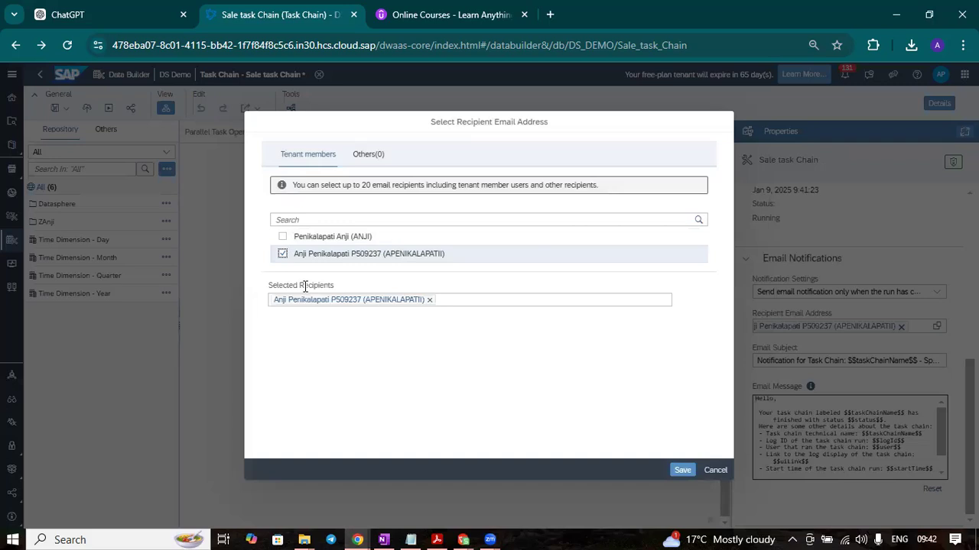
pyautogui.click(431, 300)
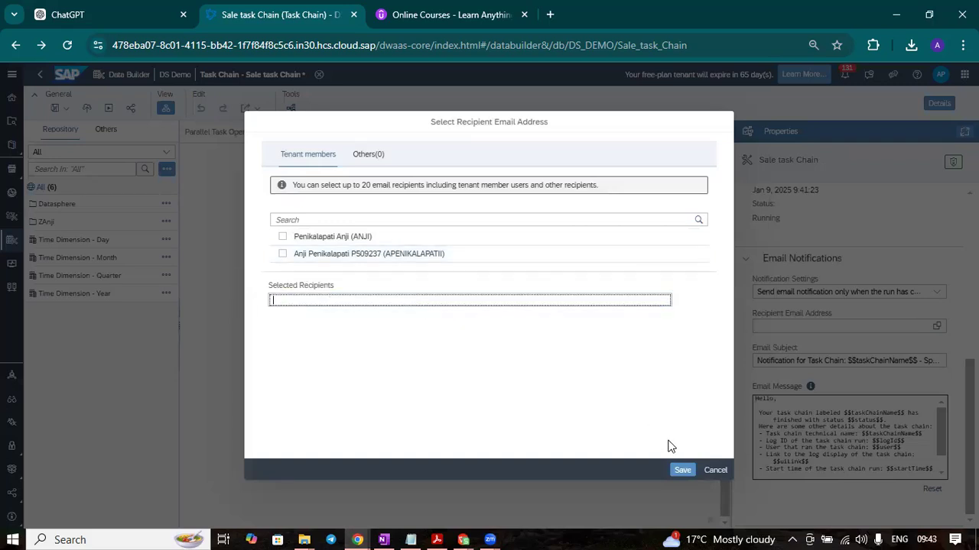
pyautogui.click(714, 471)
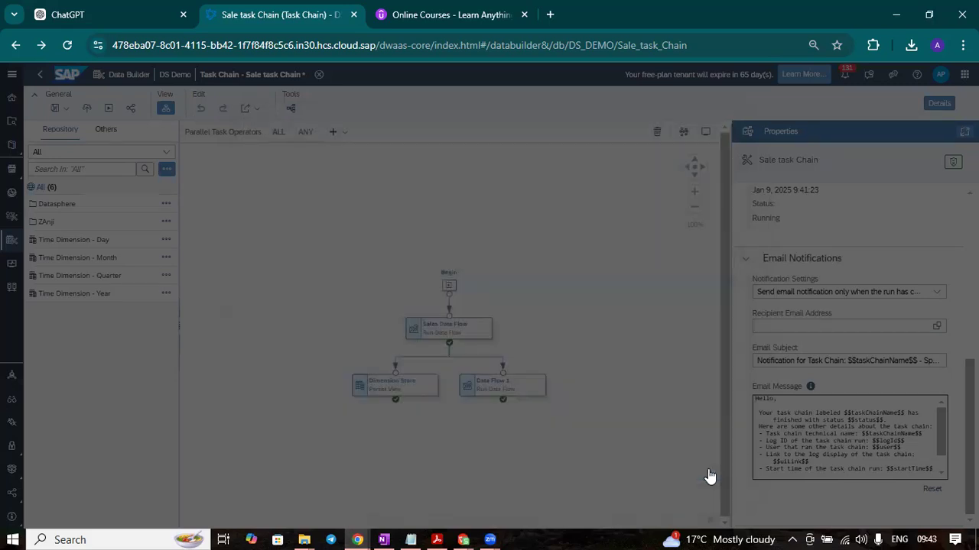
pyautogui.click(935, 328)
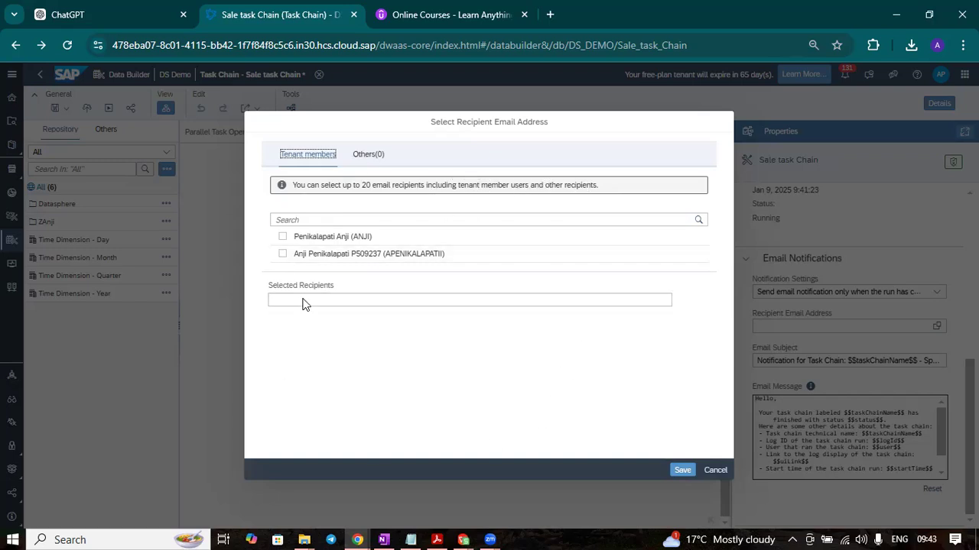
pyautogui.click(715, 470)
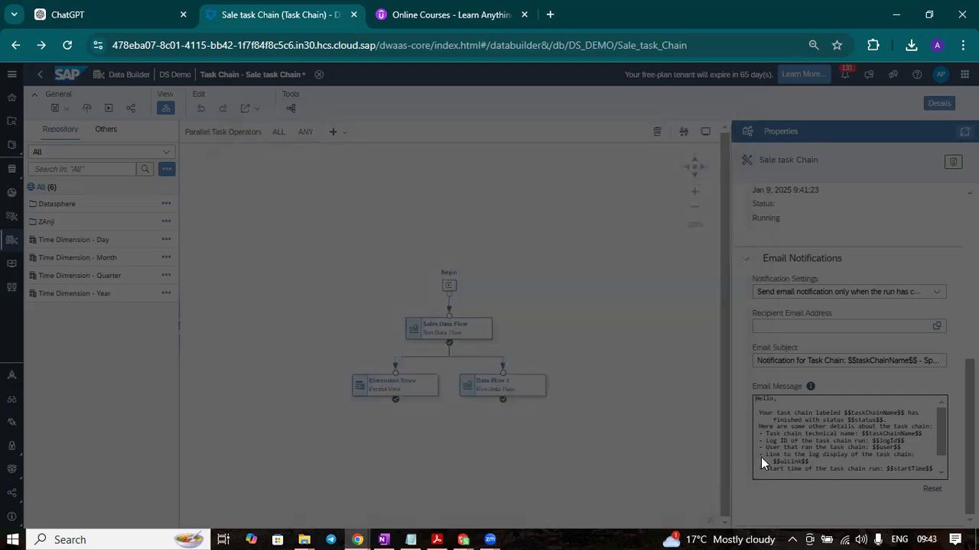
# Review the email message template, try the successful-completion notification option, and change it to Send email when the run has completed
pyautogui.scroll(-2, 786, 431)
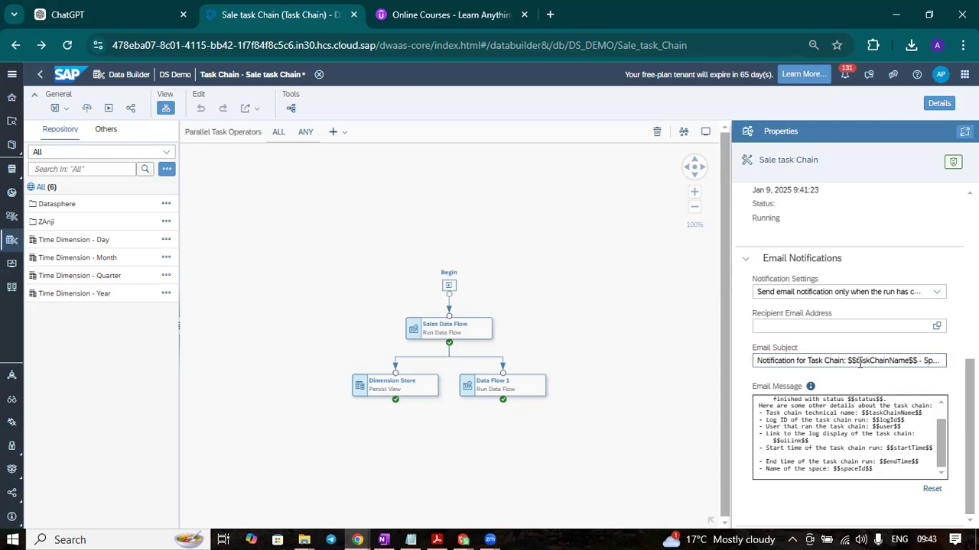
pyautogui.click(937, 292)
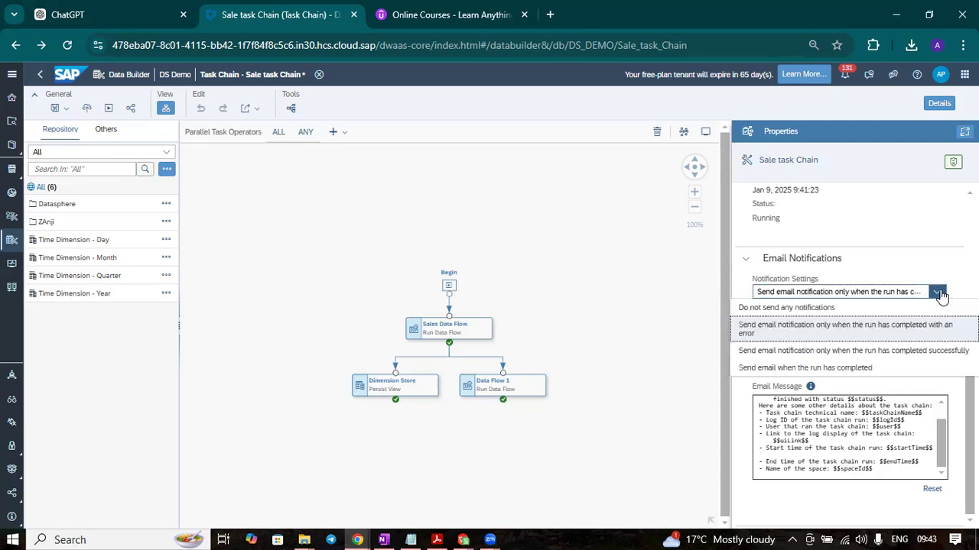
pyautogui.click(838, 352)
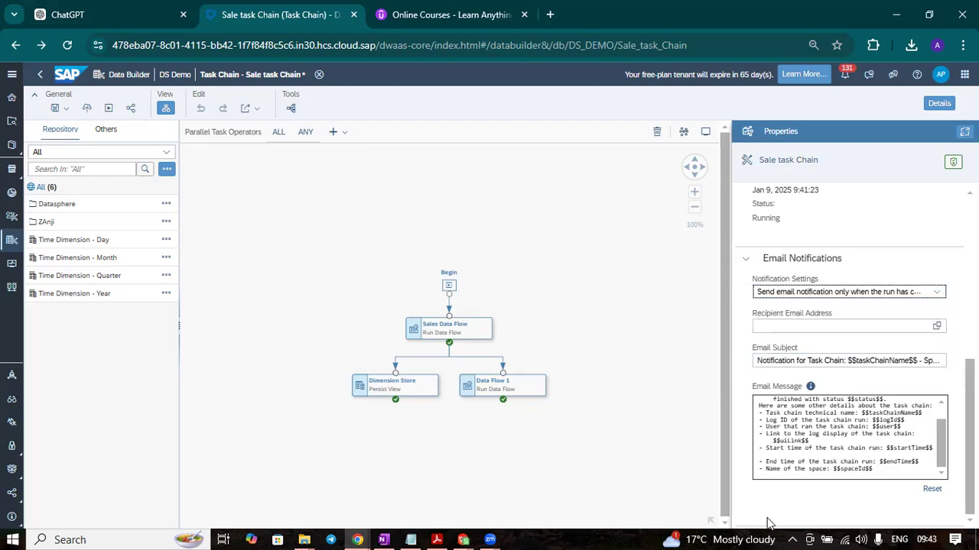
pyautogui.click(936, 291)
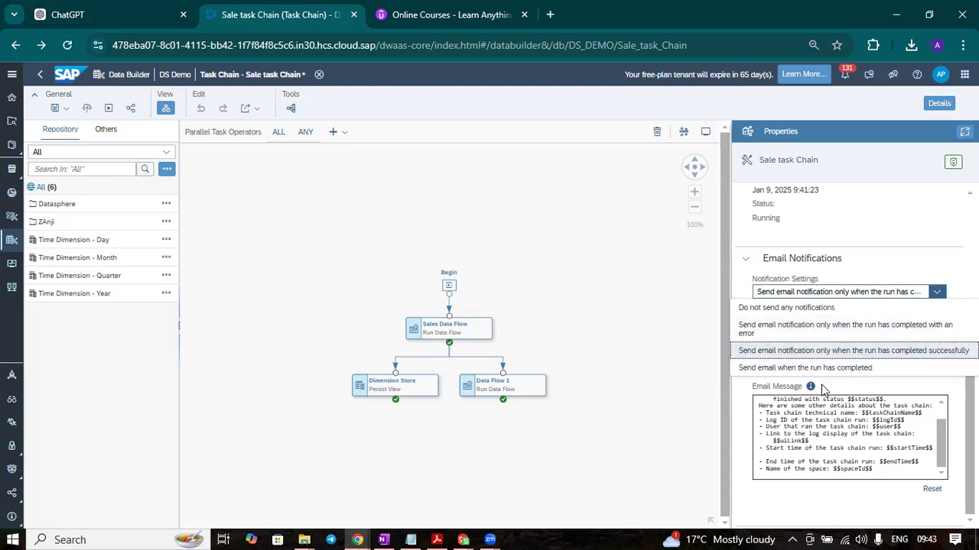
pyautogui.click(776, 370)
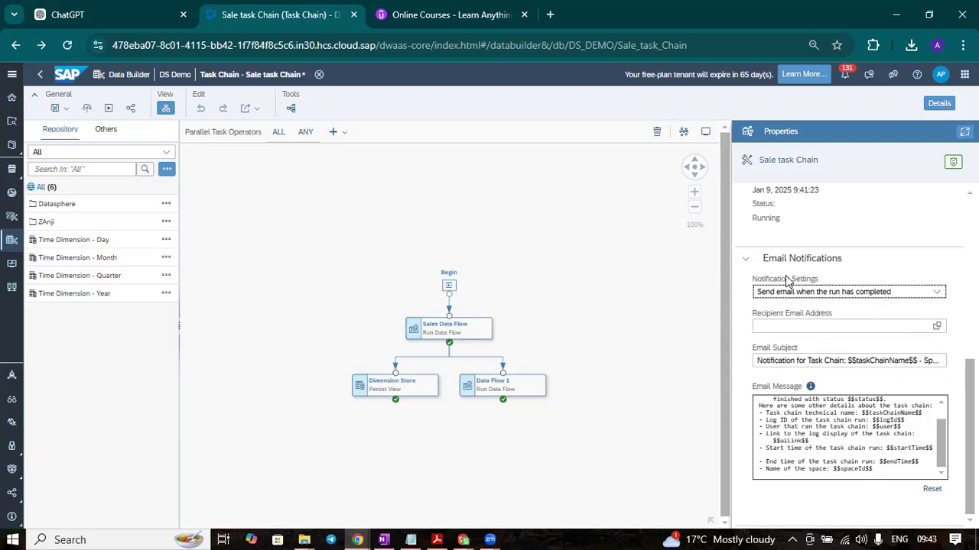
# Set notifications to Do not send any notifications and return to the task chain's run monitor, discarding the unsaved changes
pyautogui.scroll(2, 774, 277)
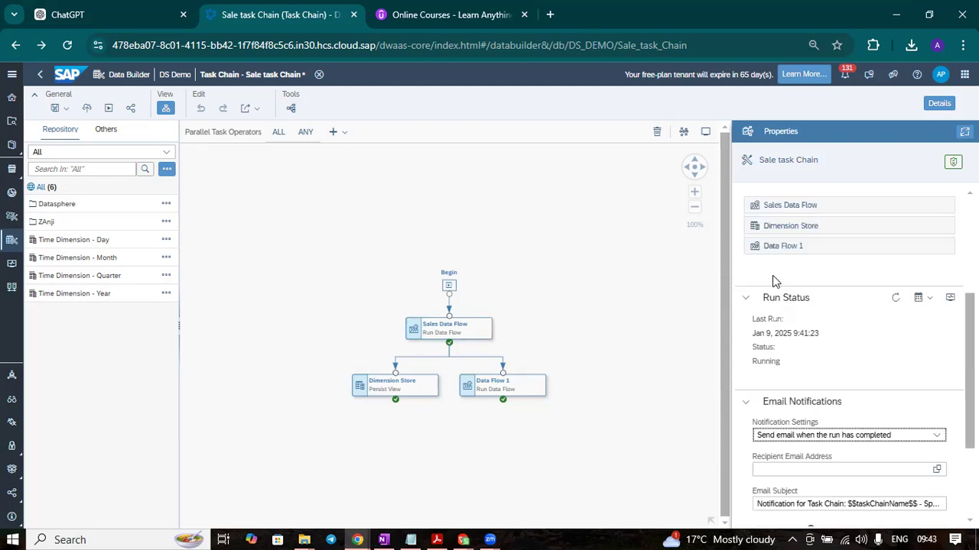
pyautogui.click(937, 435)
pyautogui.scroll(1, 839, 449)
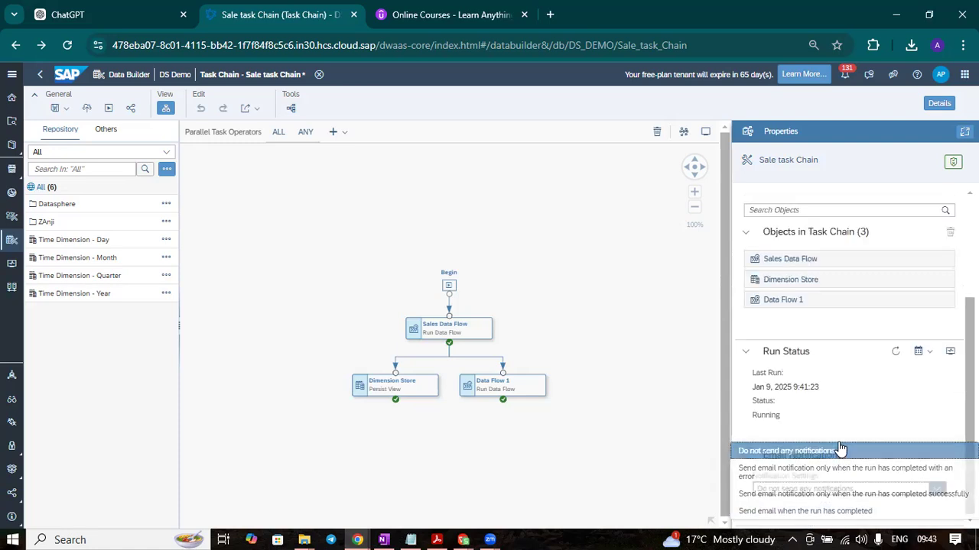
pyautogui.click(950, 350)
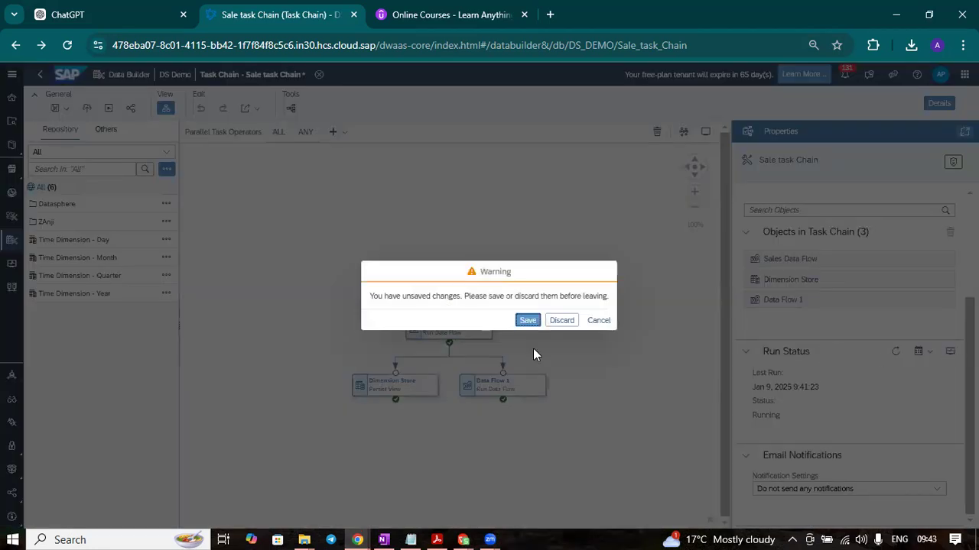
pyautogui.click(554, 321)
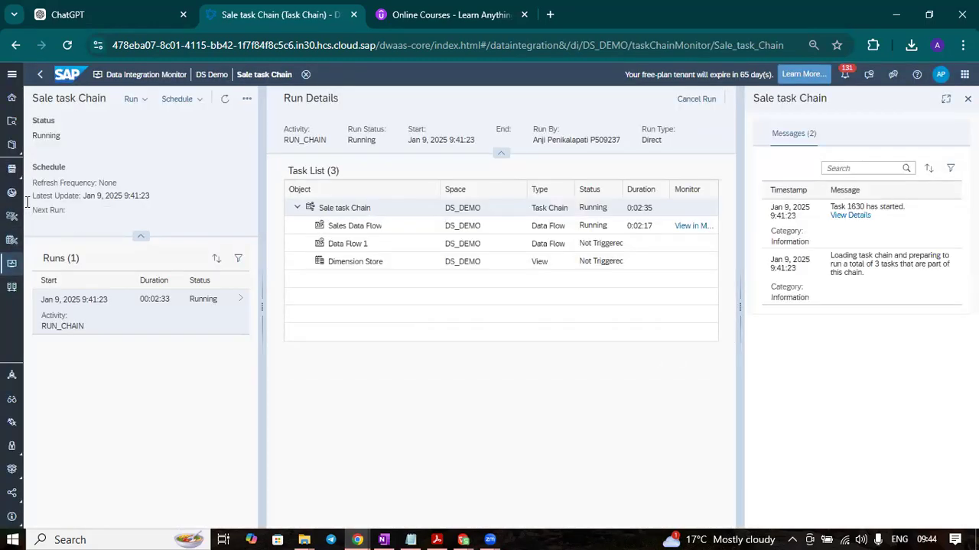
# Refresh the task chain's run details repeatedly to follow the progress of its three tasks
pyautogui.click(225, 100)
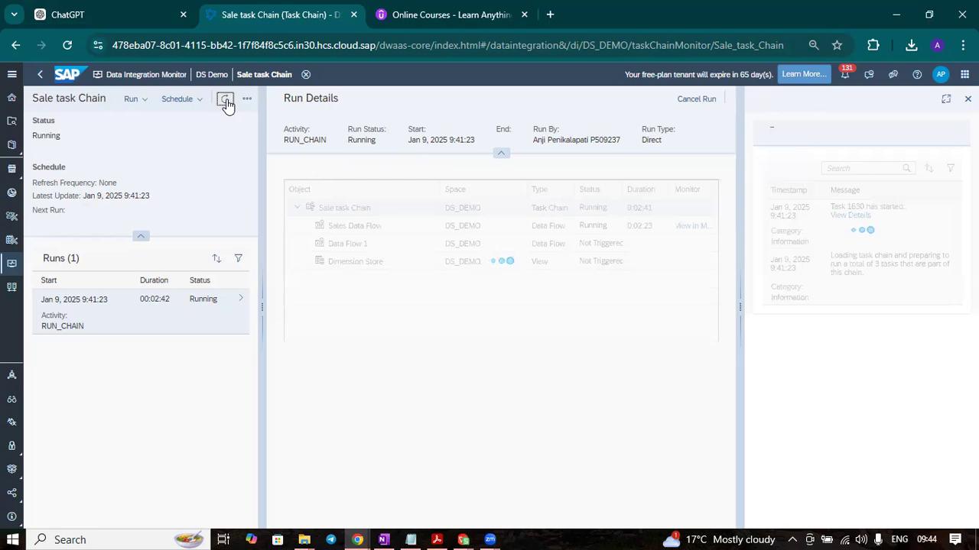
pyautogui.click(225, 101)
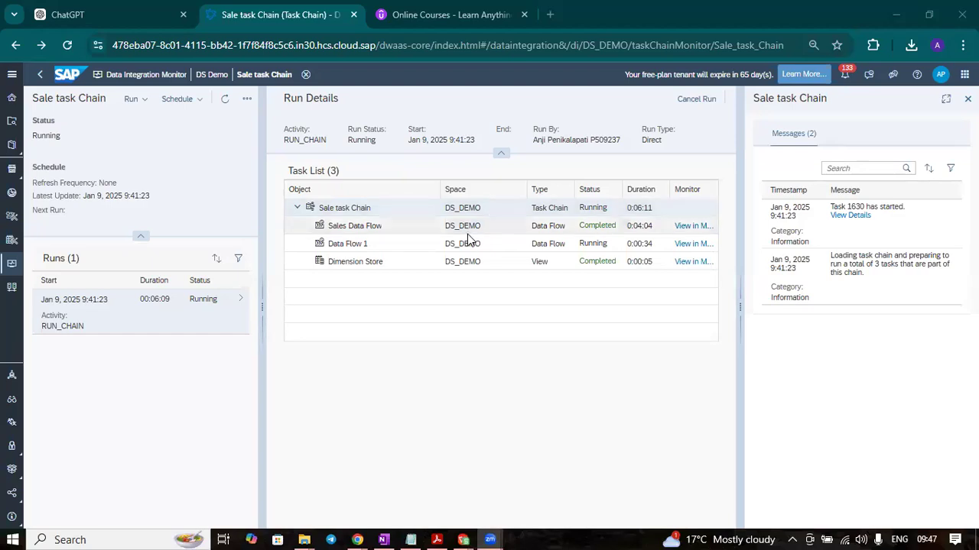
pyautogui.click(225, 99)
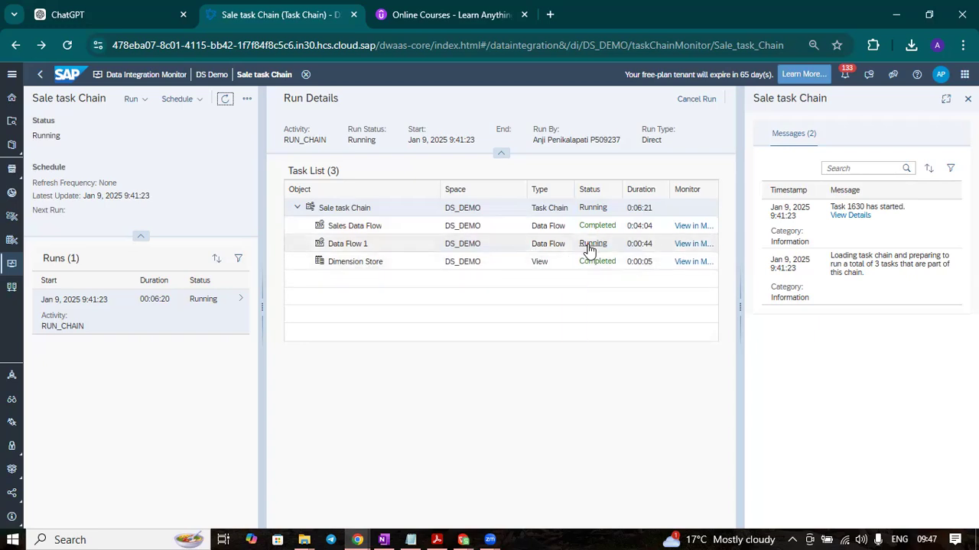
# Open the Sales Data Flow run in the monitor, read through its log messages, and return to the task chain's run details
pyautogui.click(687, 227)
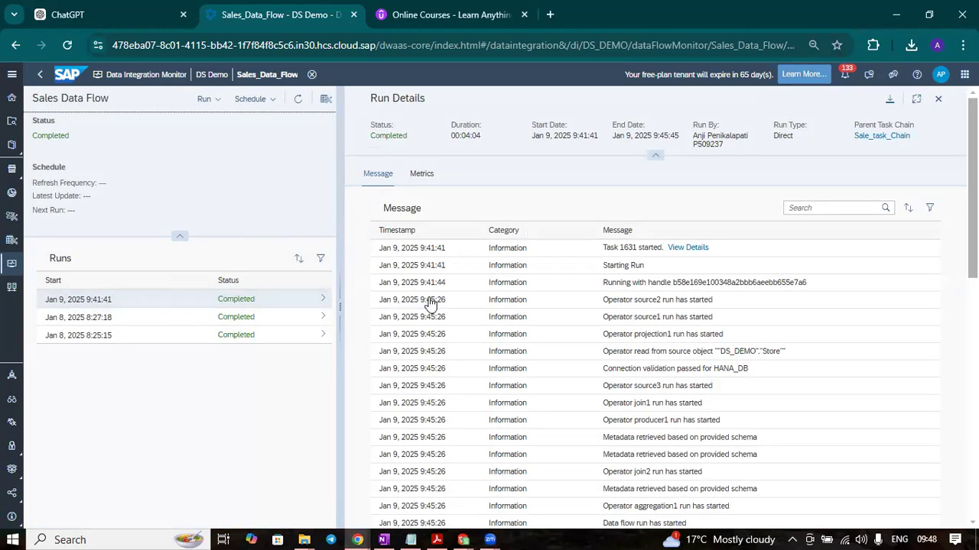
pyautogui.scroll(-10, 581, 367)
pyautogui.scroll(10, 580, 365)
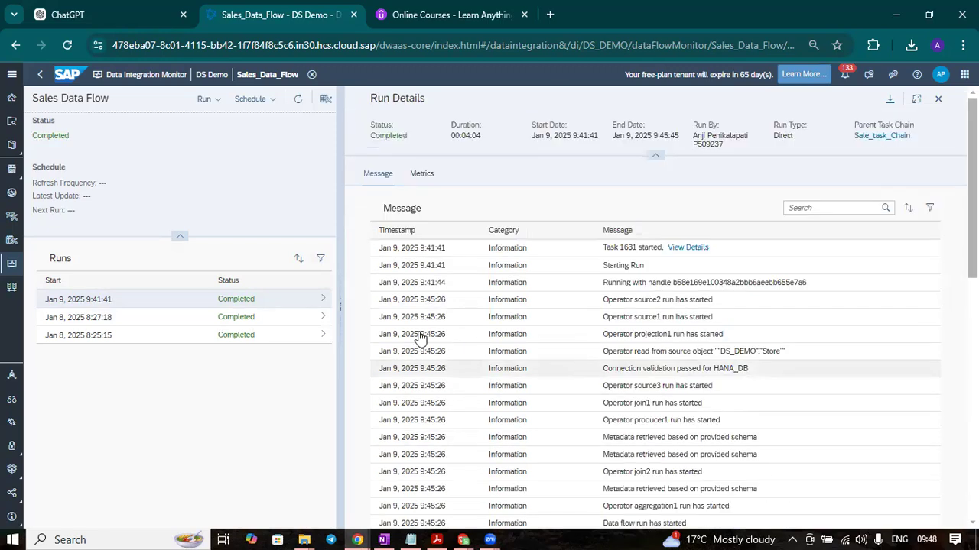
pyautogui.scroll(-10, 416, 339)
pyautogui.scroll(6, 364, 223)
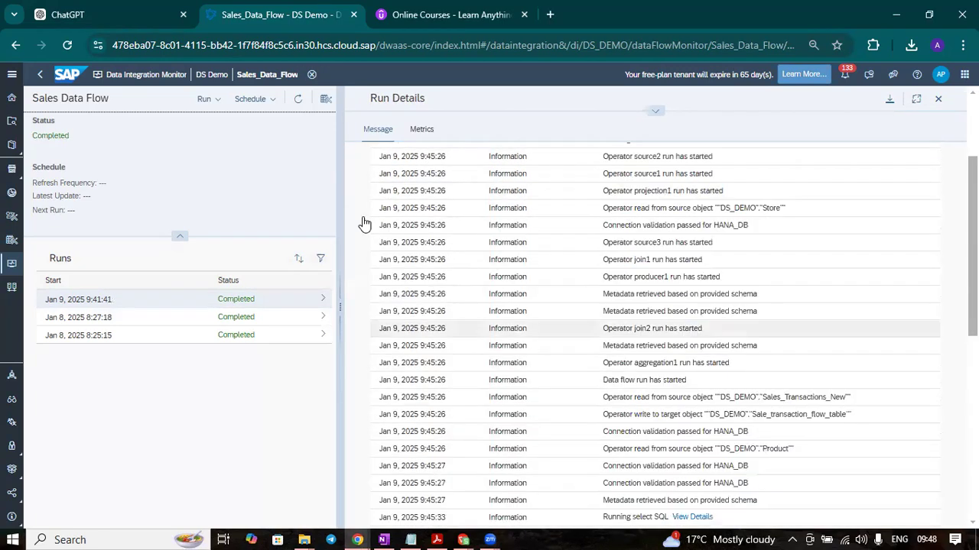
pyautogui.click(40, 74)
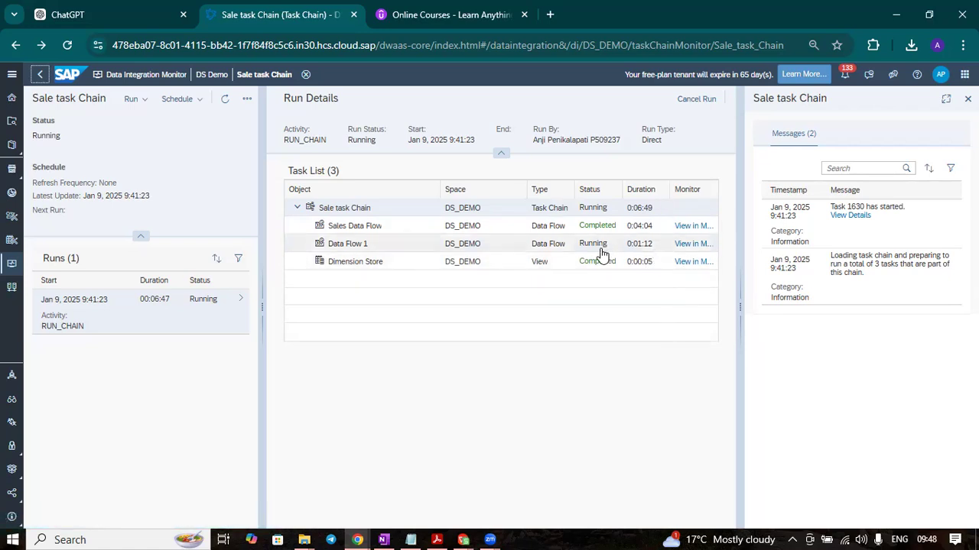
# Keep refreshing the task chain monitor to check the status of Data Flow 1 and the overall run
pyautogui.click(223, 100)
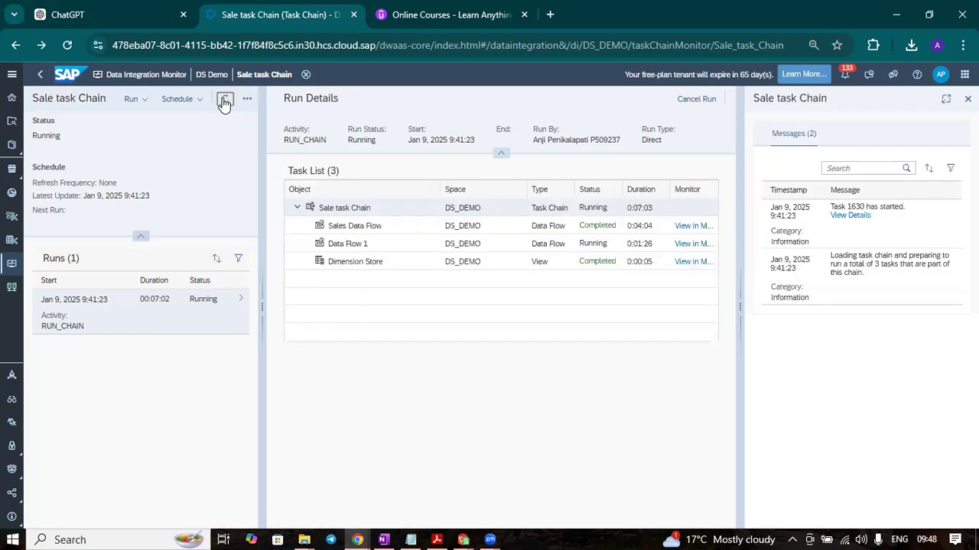
pyautogui.click(224, 100)
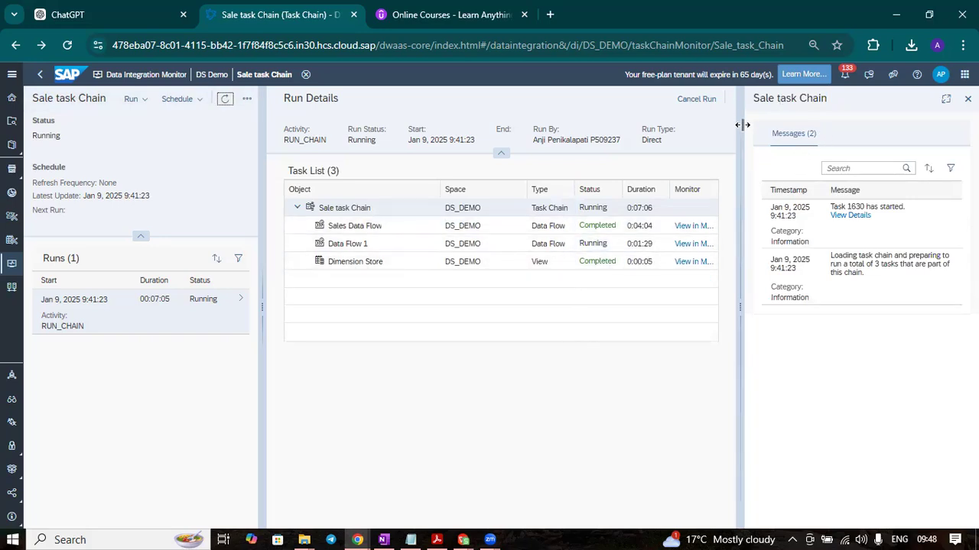
pyautogui.click(720, 93)
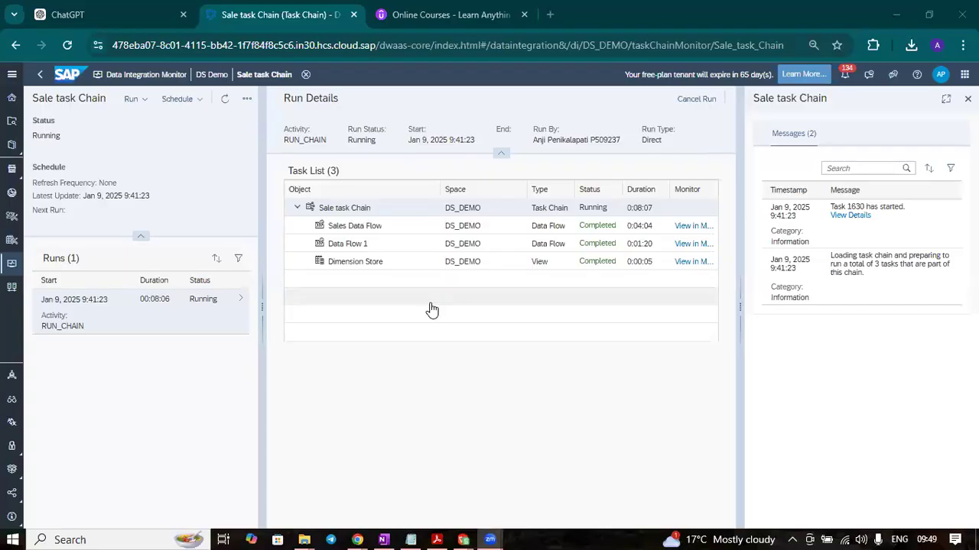
pyautogui.click(225, 99)
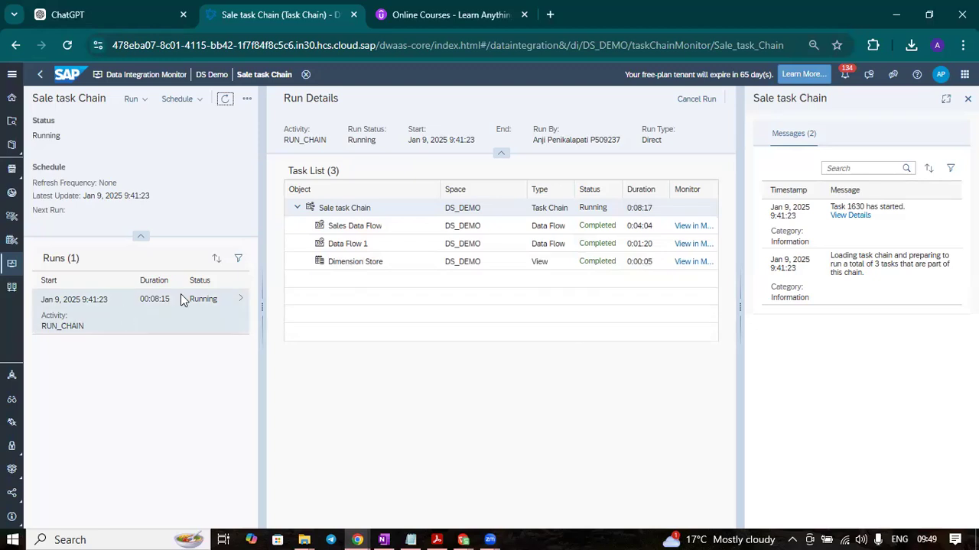
# Return to the task chain editor to check the Run Status properties, and reopen the chain's run details in the monitor
pyautogui.click(225, 102)
pyautogui.click(40, 75)
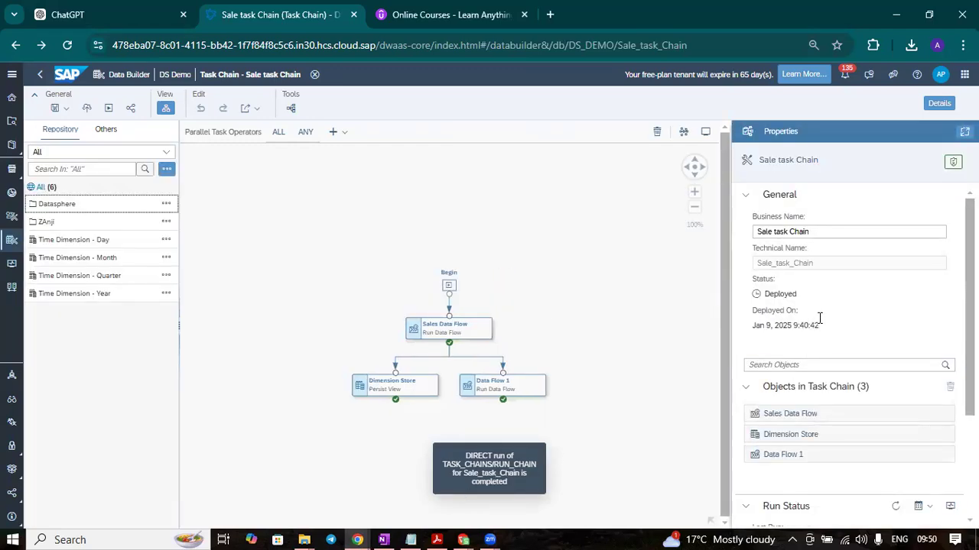
pyautogui.scroll(-2, 811, 308)
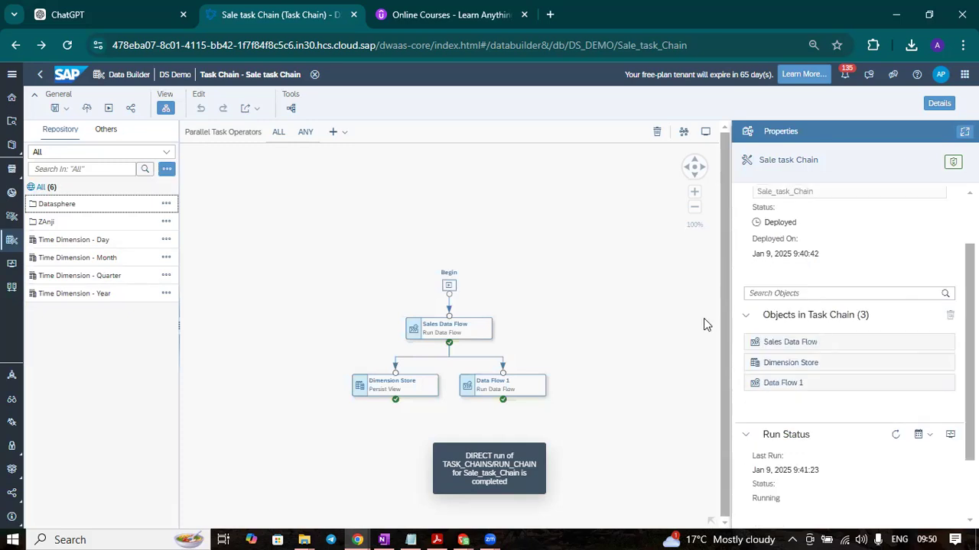
pyautogui.scroll(-4, 705, 325)
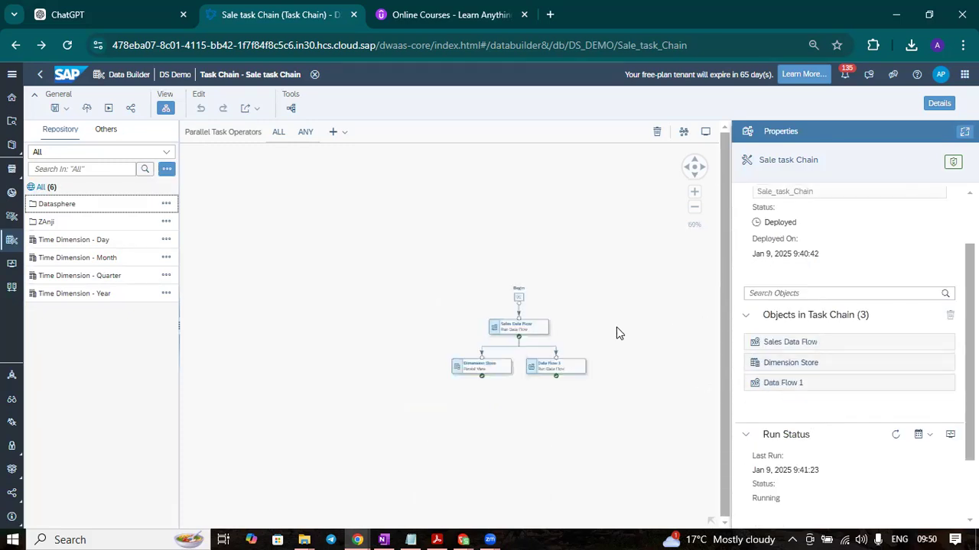
pyautogui.scroll(4, 620, 333)
pyautogui.scroll(-2, 829, 382)
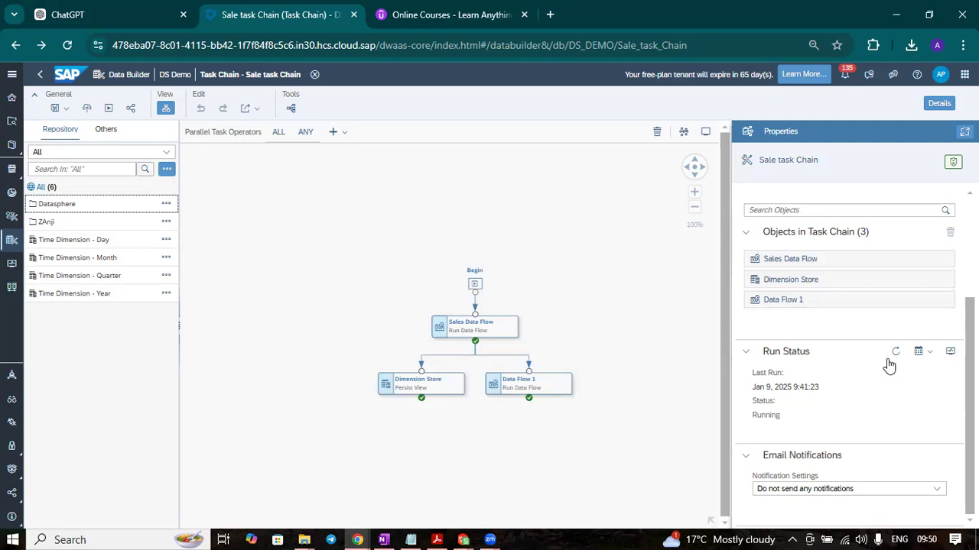
pyautogui.click(950, 353)
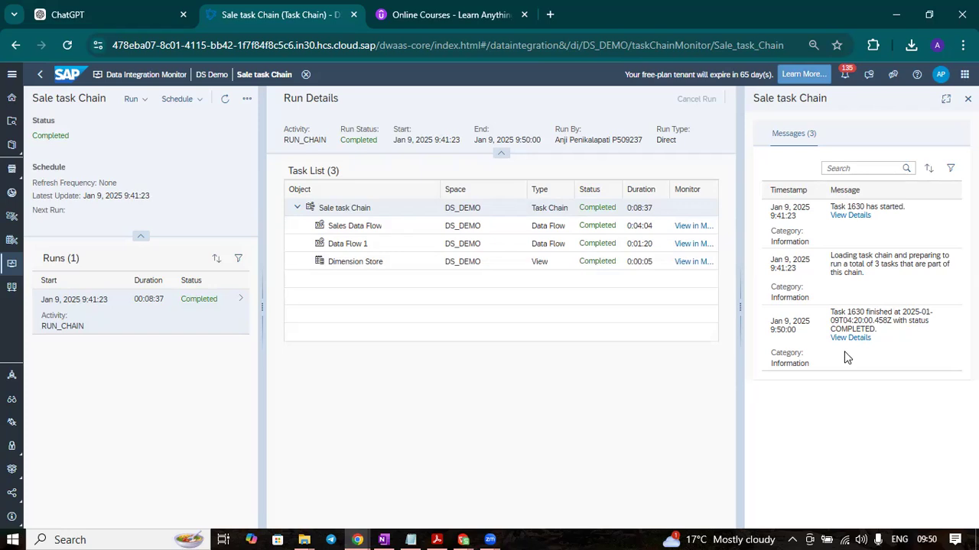
# Go back to the task chain editor, review the chain's properties, and view the schedule options under Run Status without choosing one
pyautogui.click(40, 75)
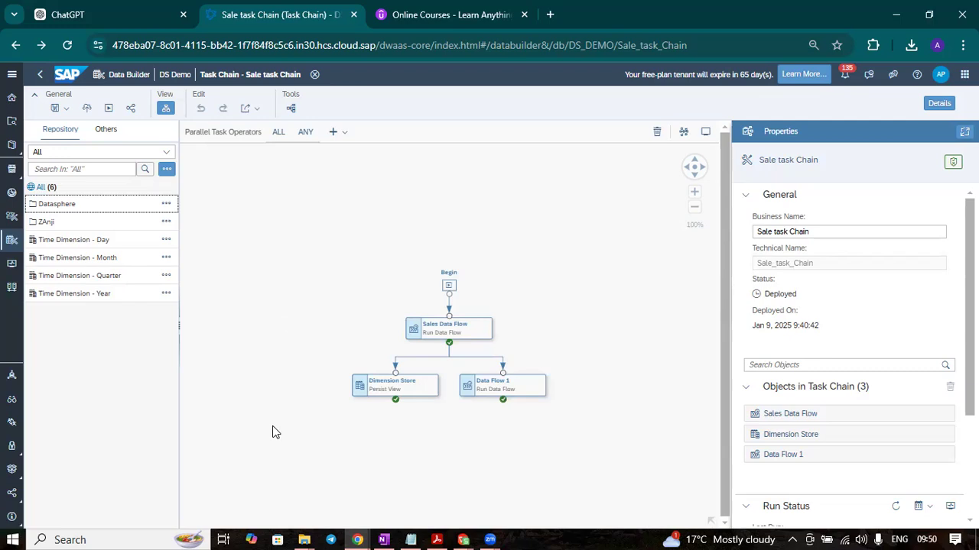
pyautogui.scroll(-2, 821, 362)
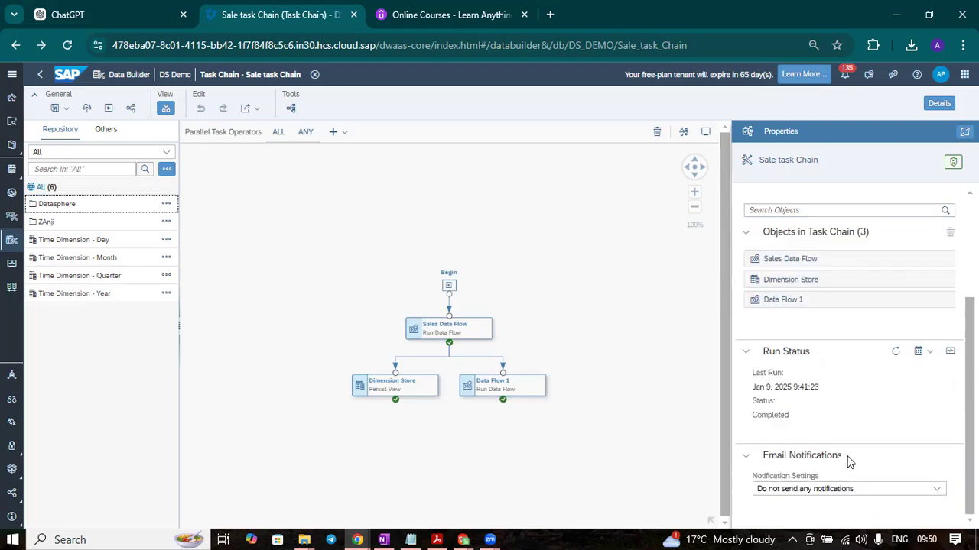
pyautogui.scroll(2, 864, 403)
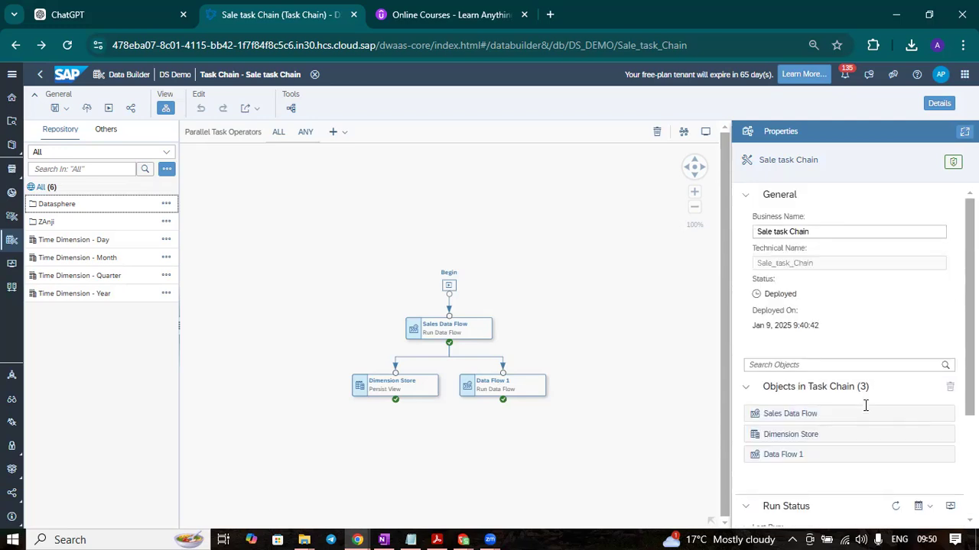
pyautogui.scroll(-2, 926, 381)
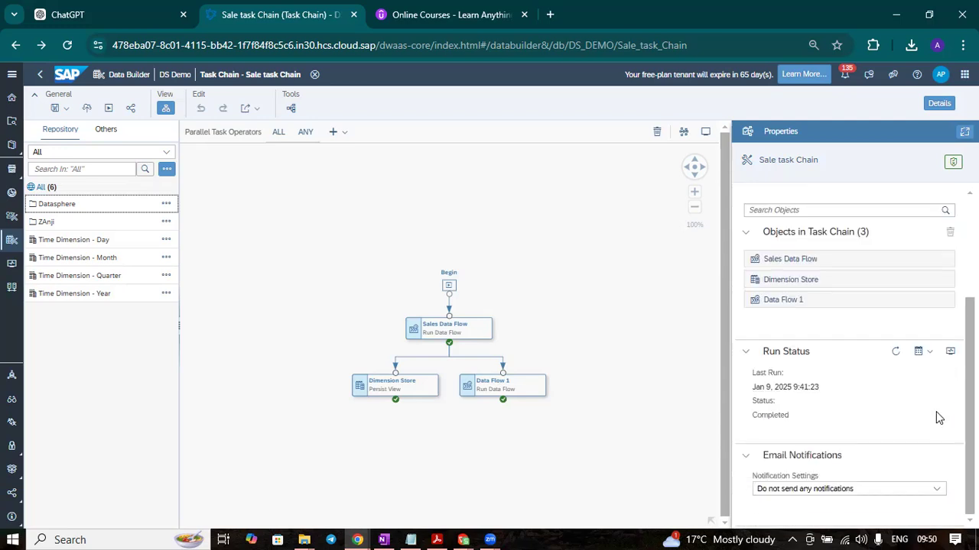
pyautogui.click(931, 353)
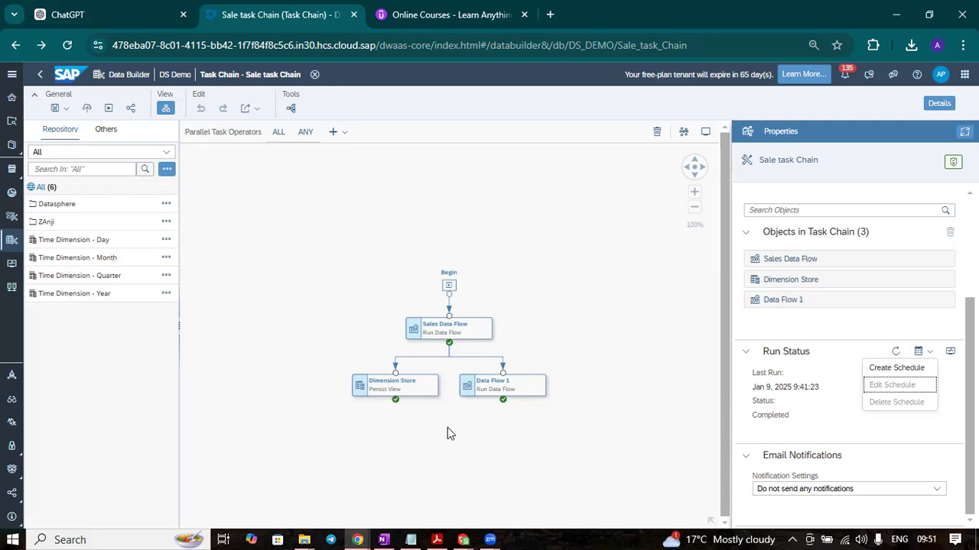
pyautogui.click(731, 69)
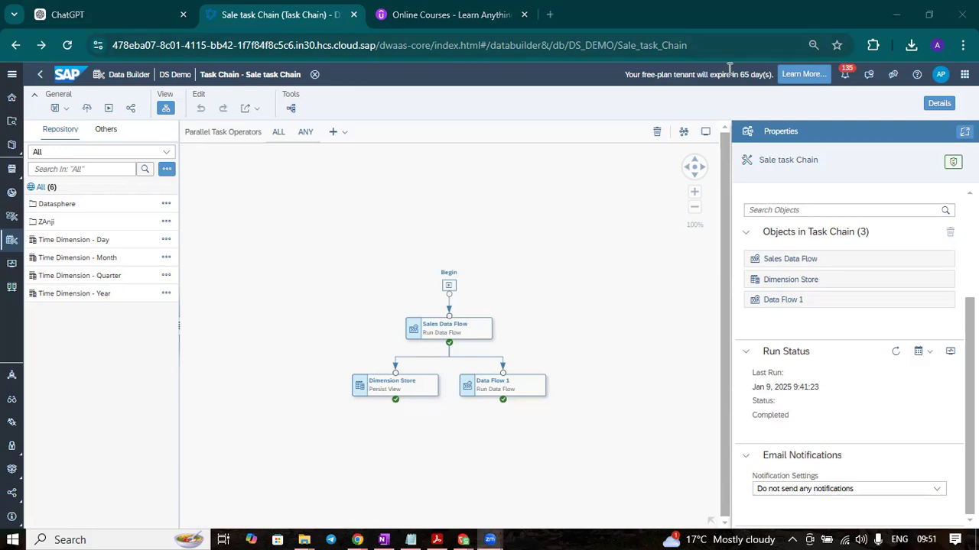